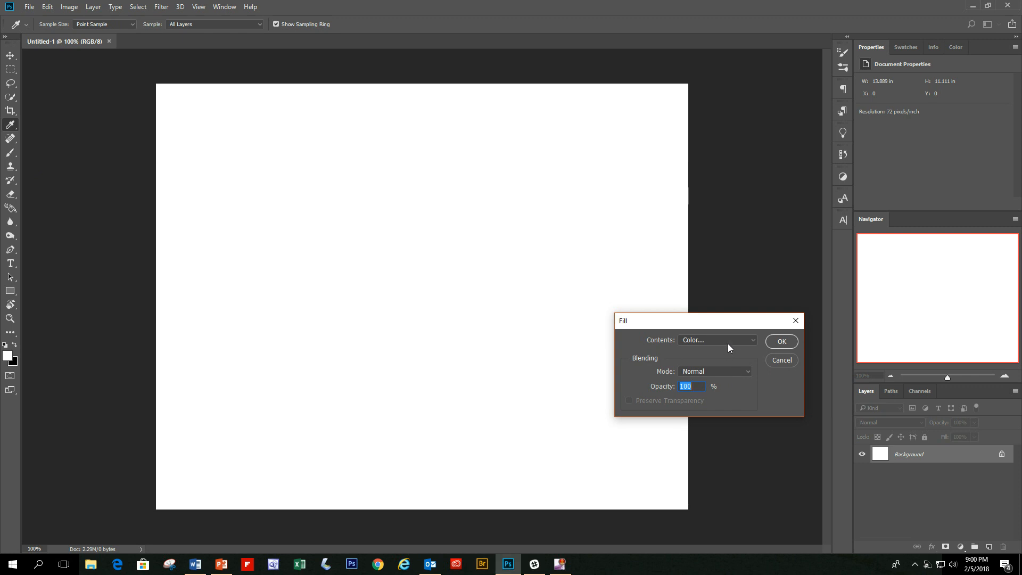
Fill the background layer with a solid medium gray custom color at 100% opacity in Normal mode.
{"action": "left_click", "coordinate": [714, 340]}
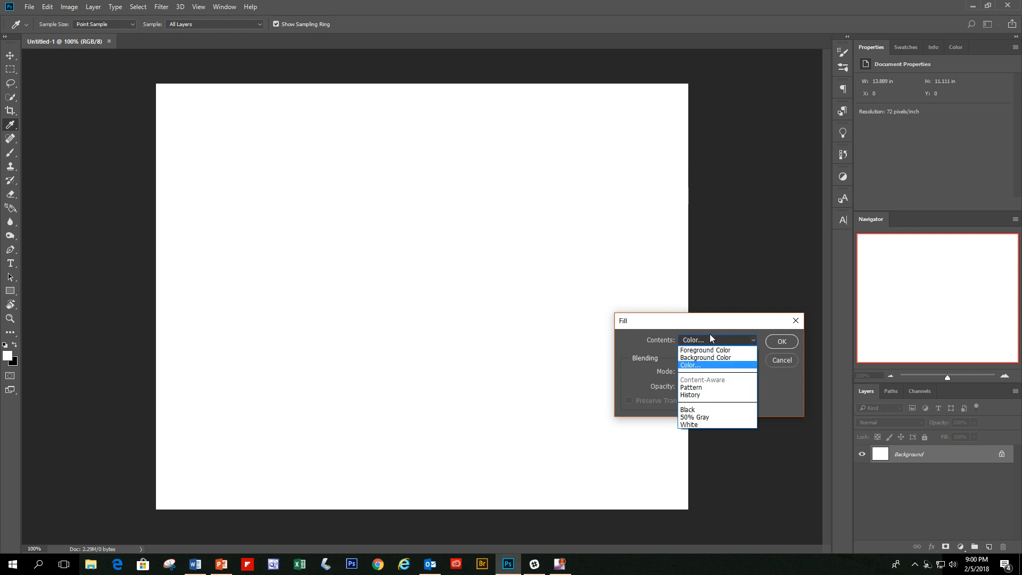
{"action": "left_click", "coordinate": [704, 366]}
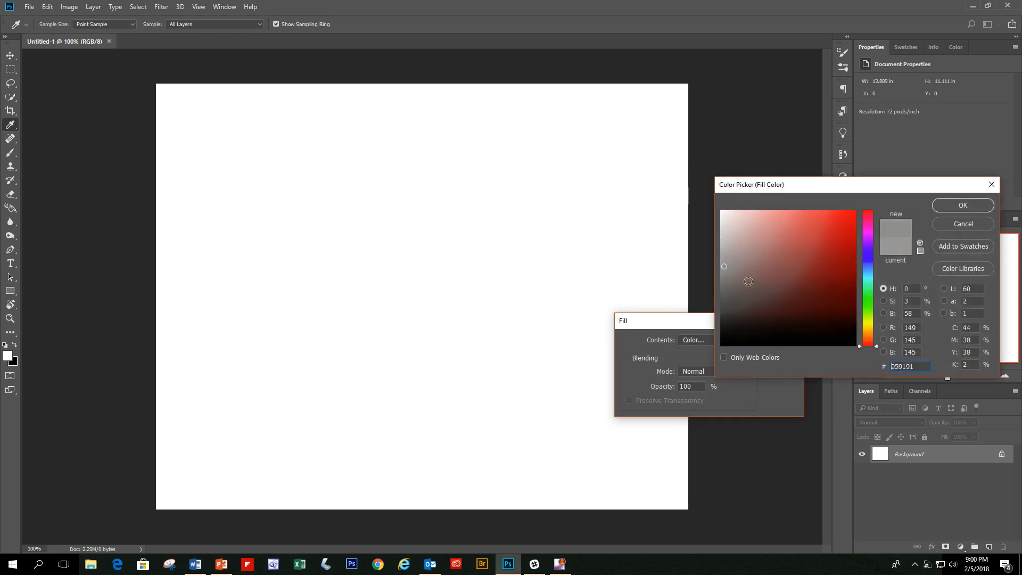
{"action": "left_click", "coordinate": [963, 205]}
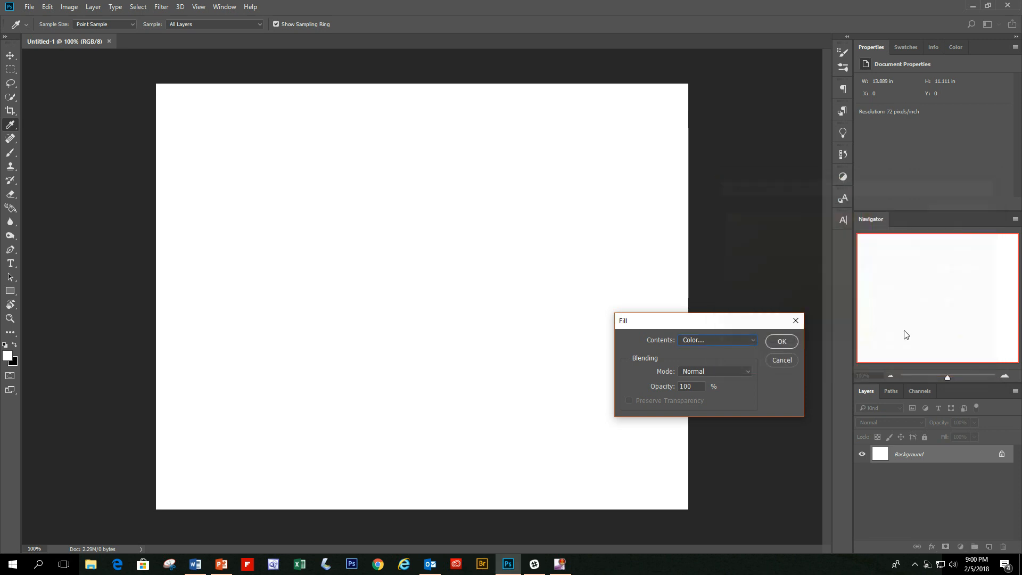
{"action": "left_click", "coordinate": [782, 343]}
Add the white text "RACC" in Copperplate Gothic Bold at 93 px and place it near the canvas center.
{"action": "key", "text": "t"}
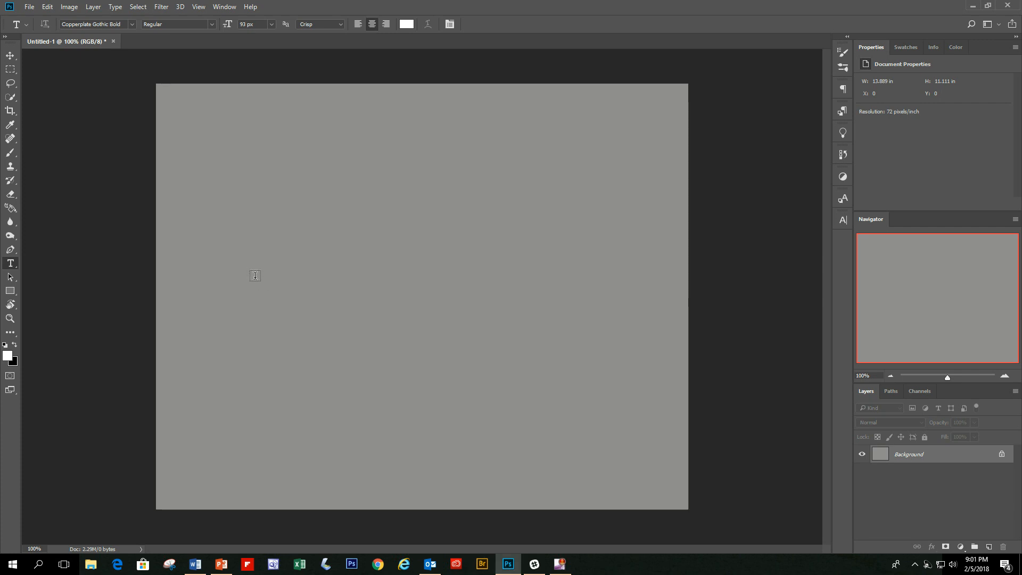
{"action": "left_click", "coordinate": [256, 275]}
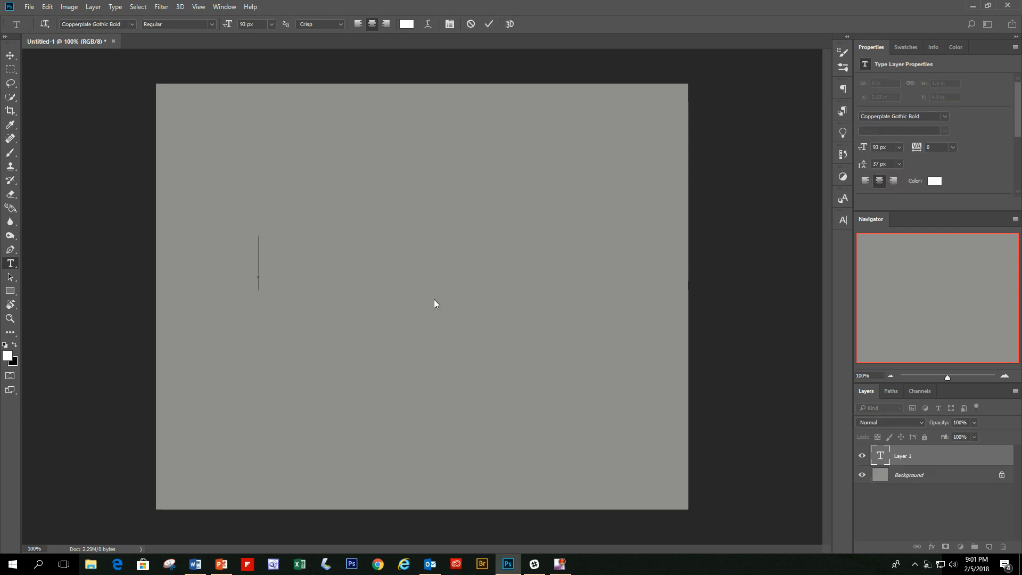
{"action": "type", "text": "R"}
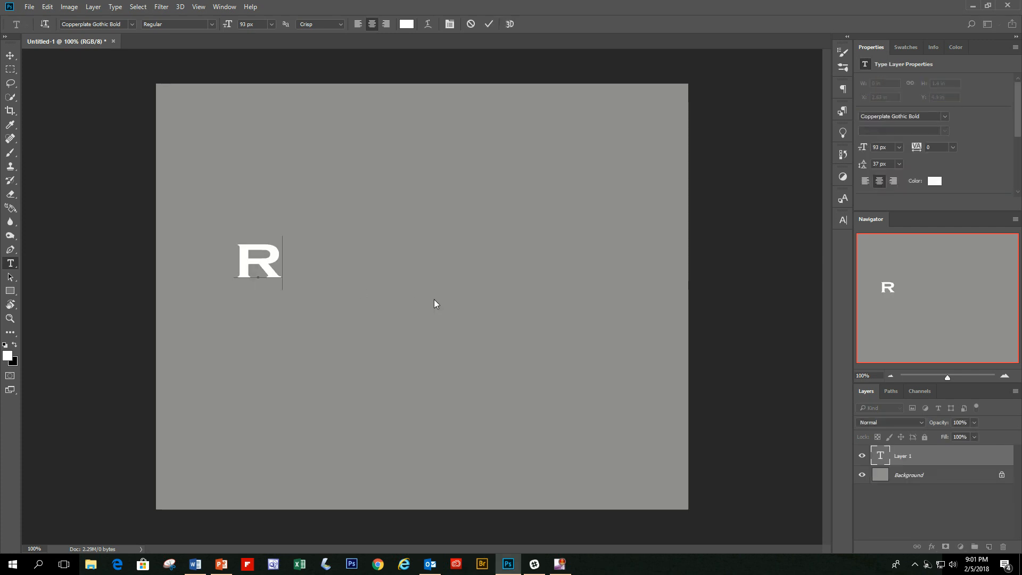
{"action": "type", "text": "ACC"}
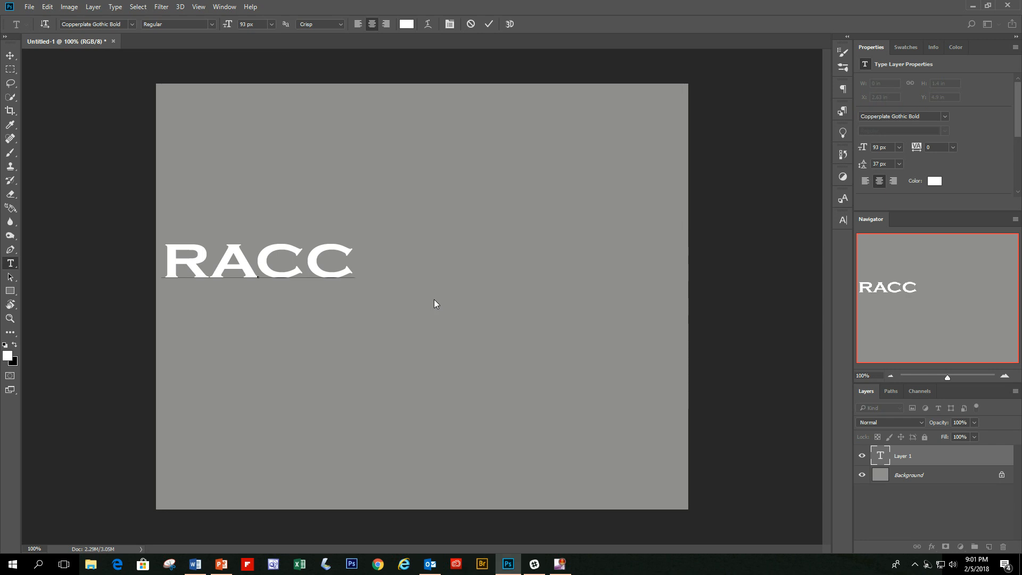
{"action": "left_click_drag", "start_coordinate": [260, 227], "coordinate": [410, 254]}
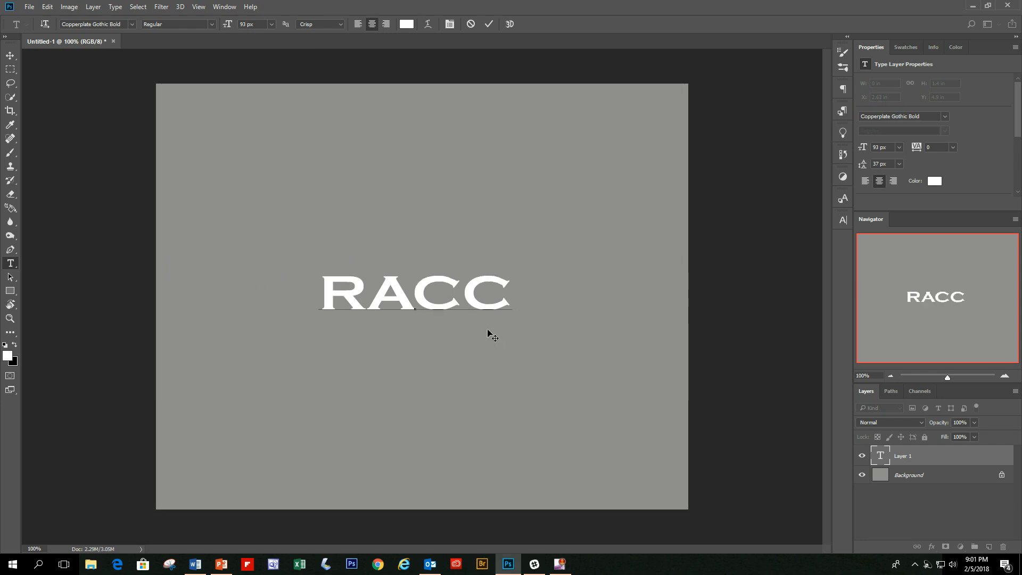
{"action": "left_click", "coordinate": [425, 248]}
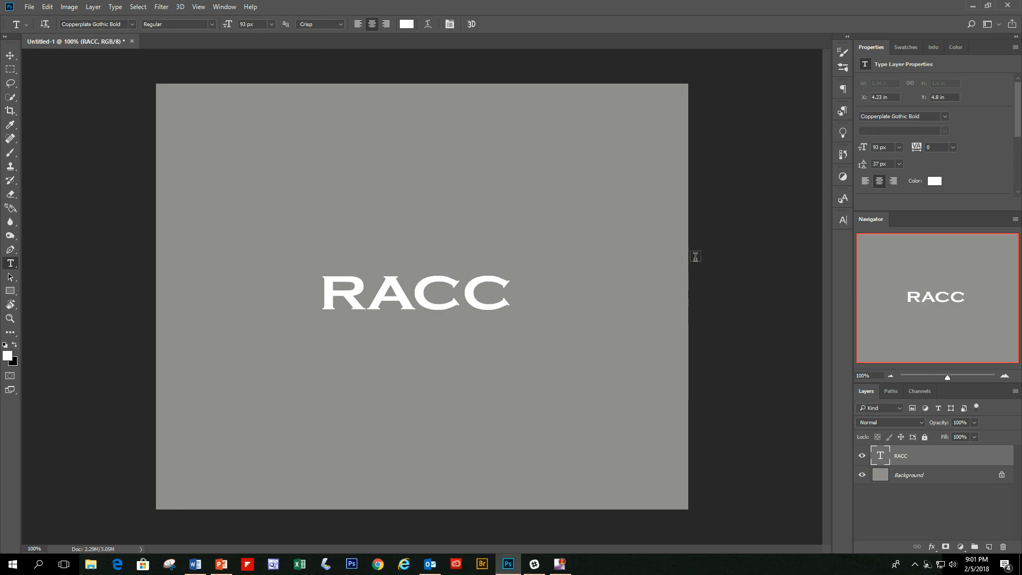
Enlarge the RACC text to 196 px and move it down slightly to center it vertically on the canvas.
{"action": "left_click", "coordinate": [842, 221]}
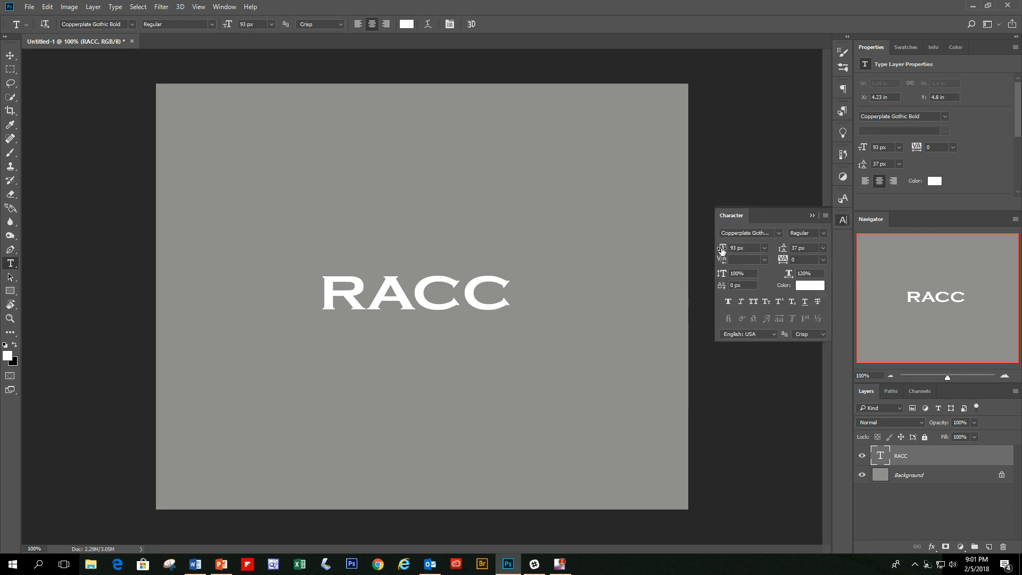
{"action": "mouse_move", "coordinate": [722, 251]}
{"action": "left_mouse_down"}
{"action": "mouse_move", "coordinate": [762, 250]}
{"action": "mouse_move", "coordinate": [733, 247]}
{"action": "left_mouse_up"}
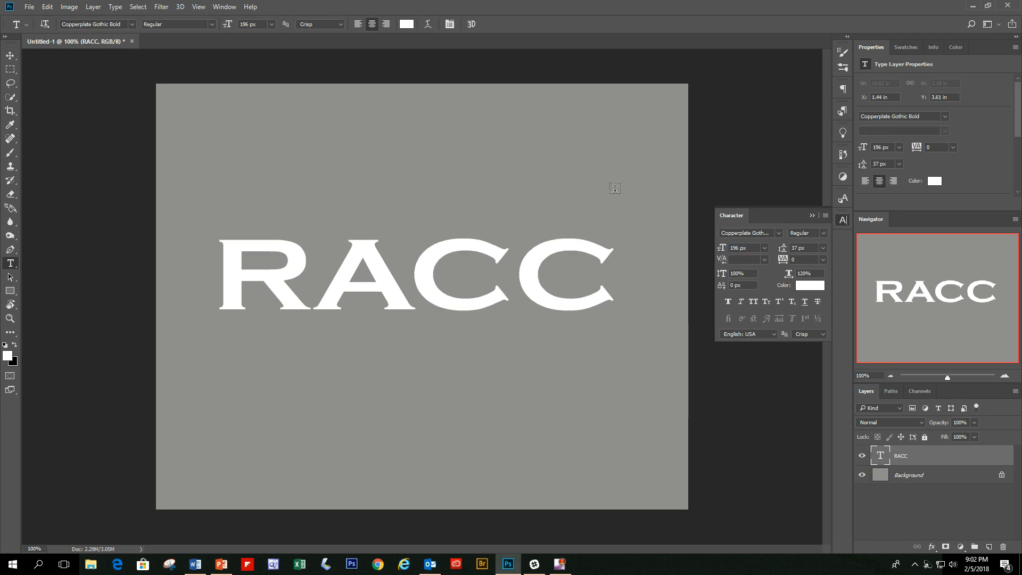
{"action": "left_click", "coordinate": [10, 56]}
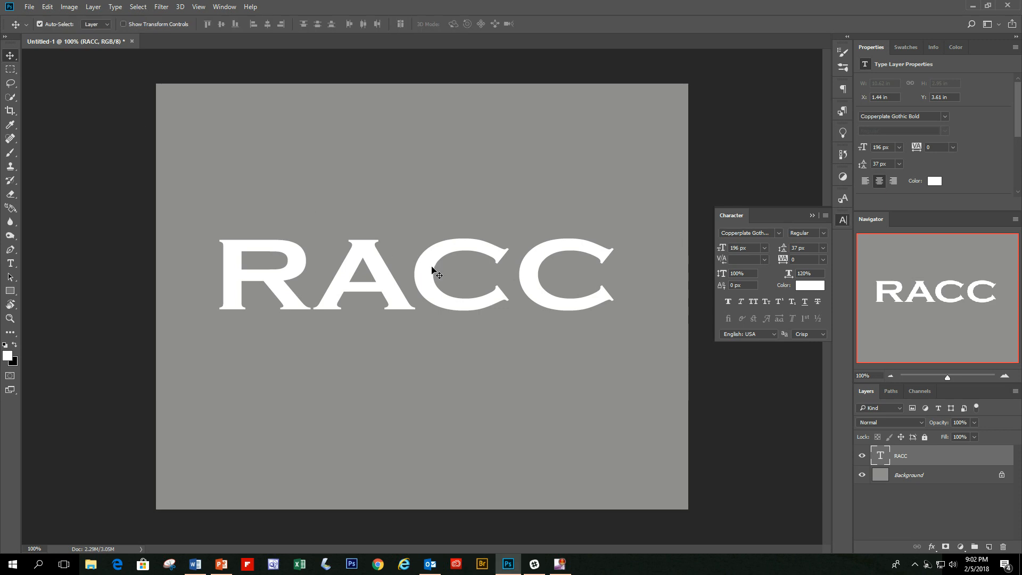
{"action": "mouse_move", "coordinate": [433, 271]}
{"action": "left_mouse_down"}
{"action": "mouse_move", "coordinate": [438, 293]}
{"action": "mouse_move", "coordinate": [432, 288]}
{"action": "left_mouse_up"}
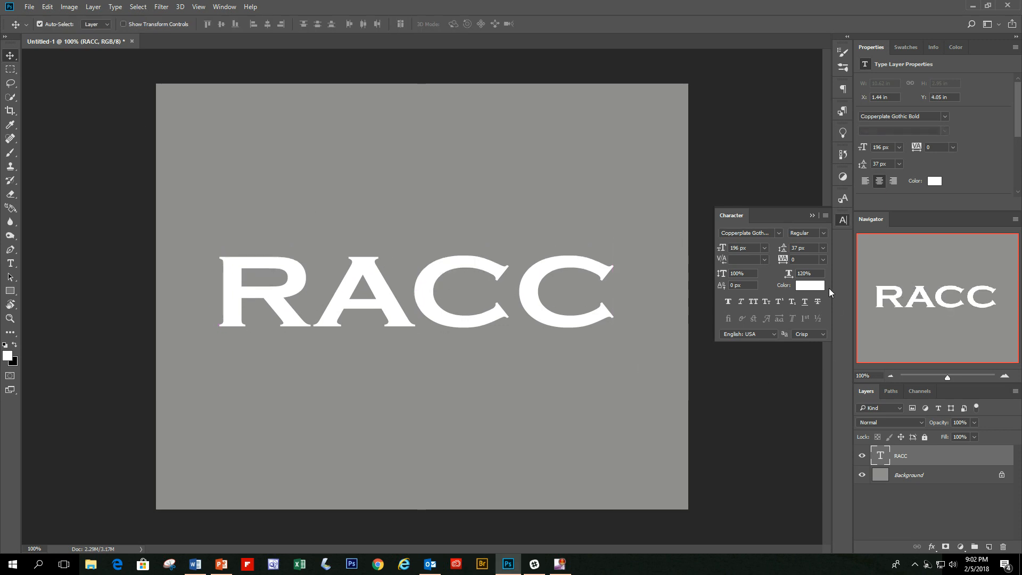
{"action": "left_click", "coordinate": [812, 216]}
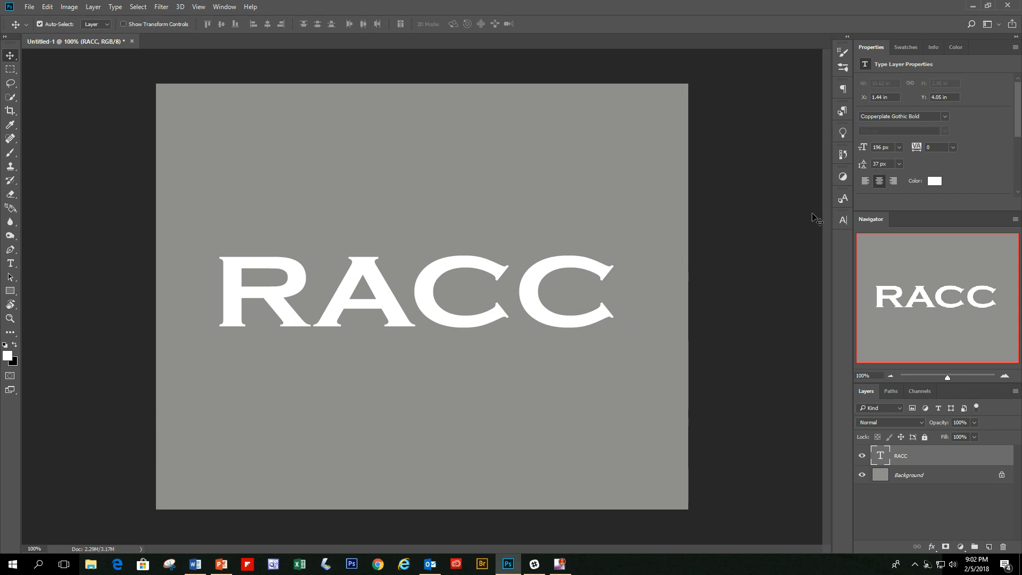
Enable a Drop Shadow layer style on the RACC text layer and open its settings, keeping the text in view.
{"action": "right_click", "coordinate": [949, 457]}
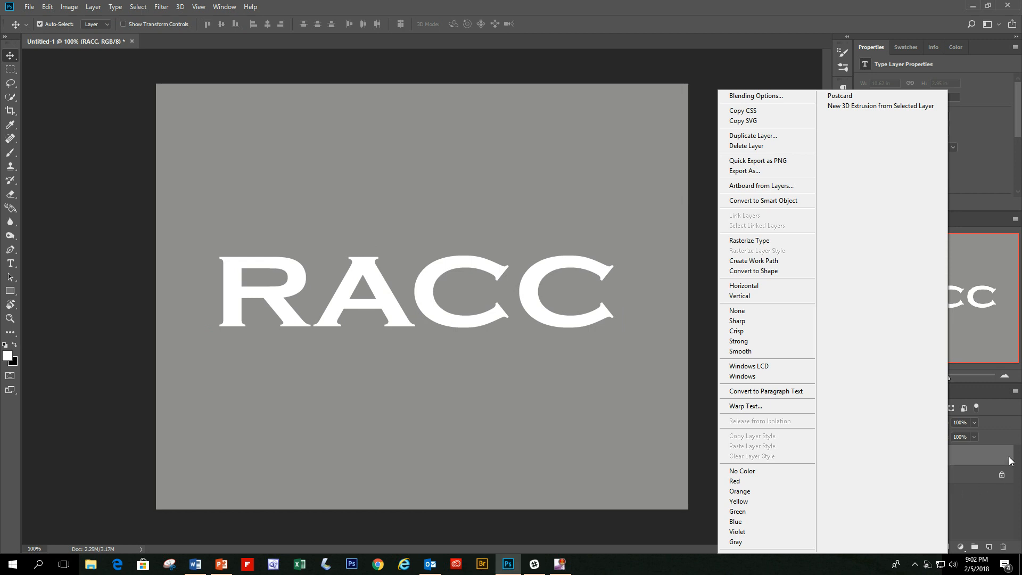
{"action": "left_click", "coordinate": [708, 299]}
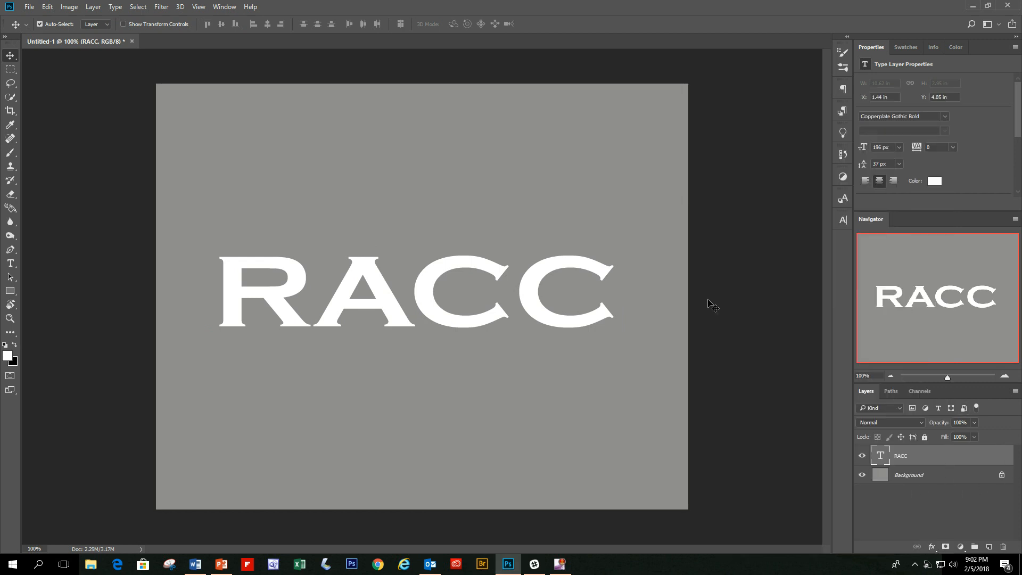
{"action": "double_click", "coordinate": [959, 460]}
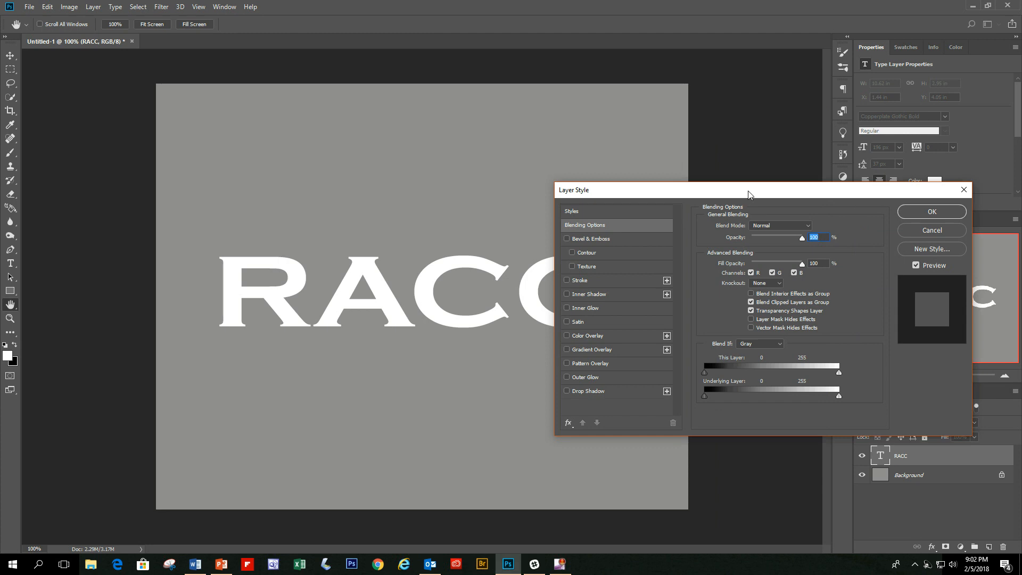
{"action": "left_click_drag", "start_coordinate": [748, 194], "coordinate": [764, 159]}
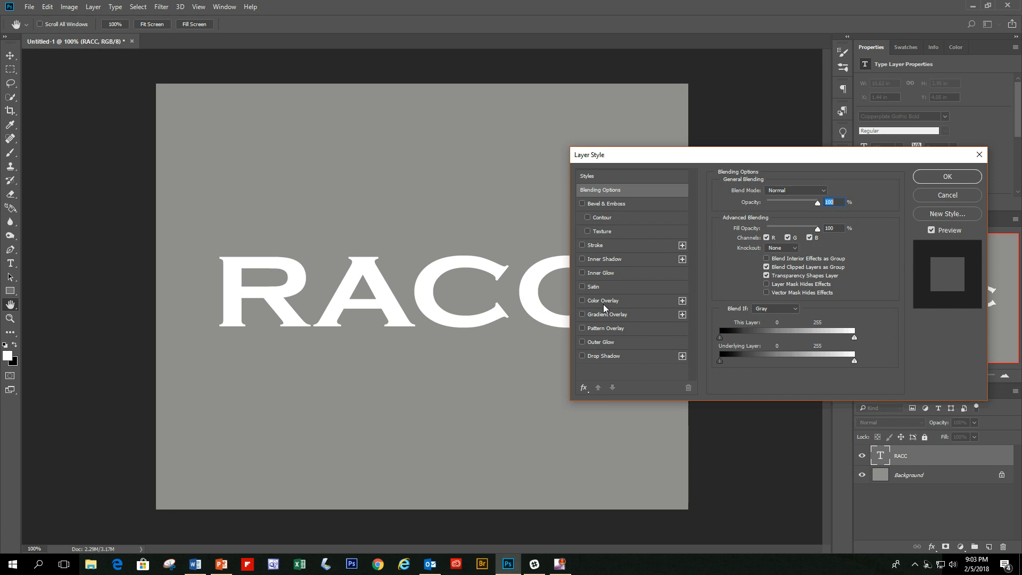
{"action": "left_click_drag", "start_coordinate": [756, 156], "coordinate": [797, 145]}
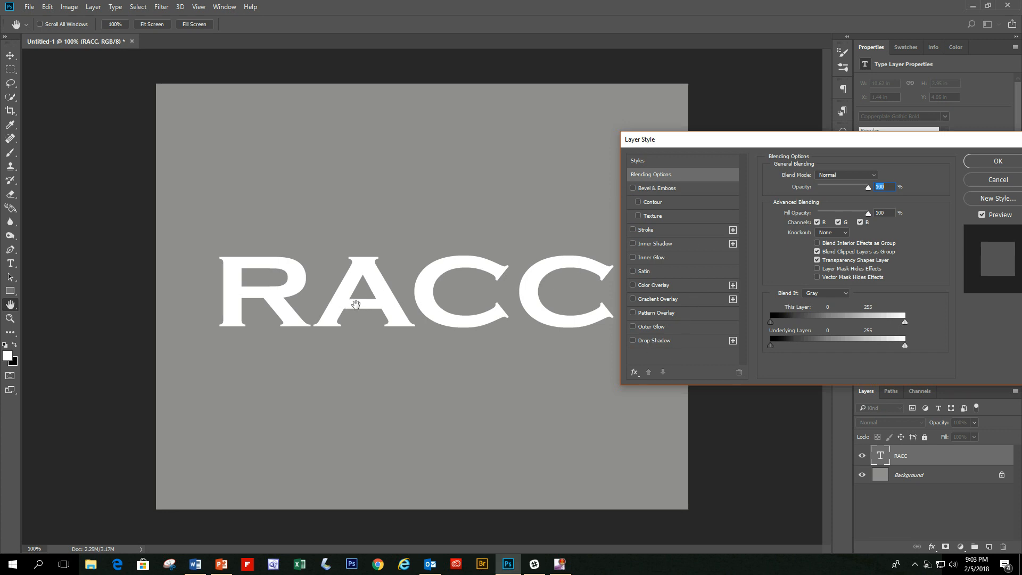
{"action": "left_click", "coordinate": [633, 340]}
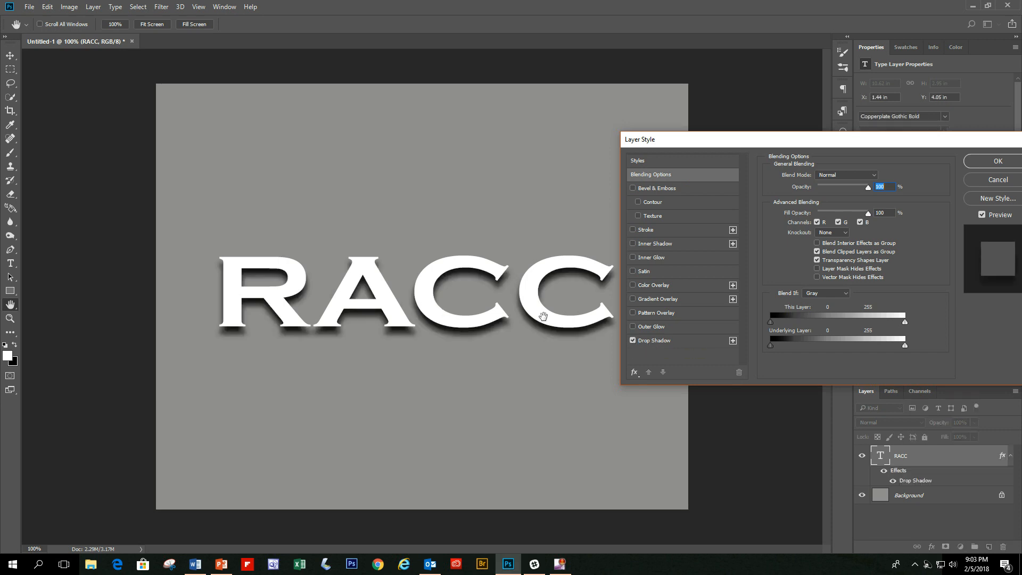
{"action": "left_click", "coordinate": [655, 340]}
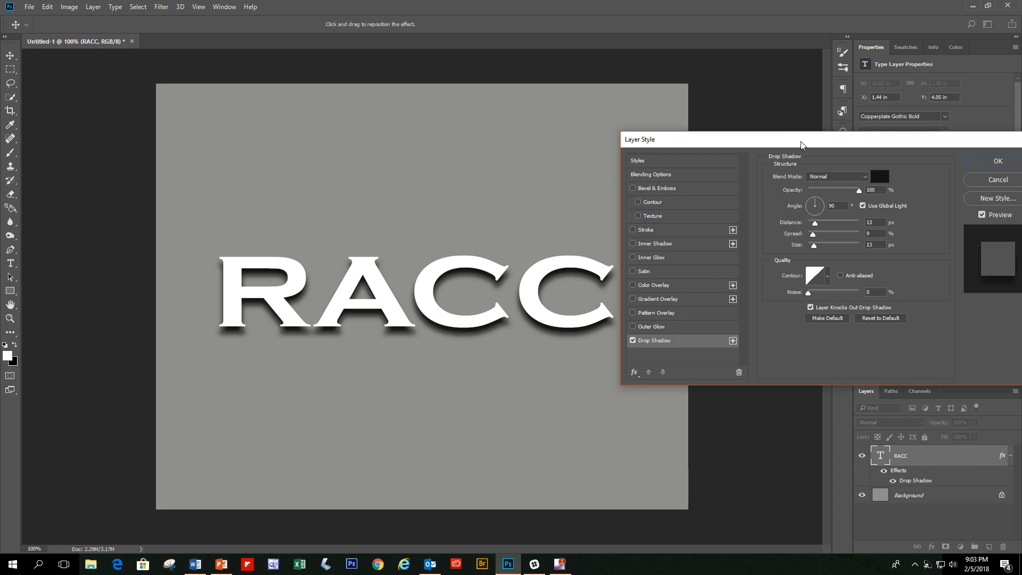
{"action": "left_click_drag", "start_coordinate": [826, 145], "coordinate": [835, 144]}
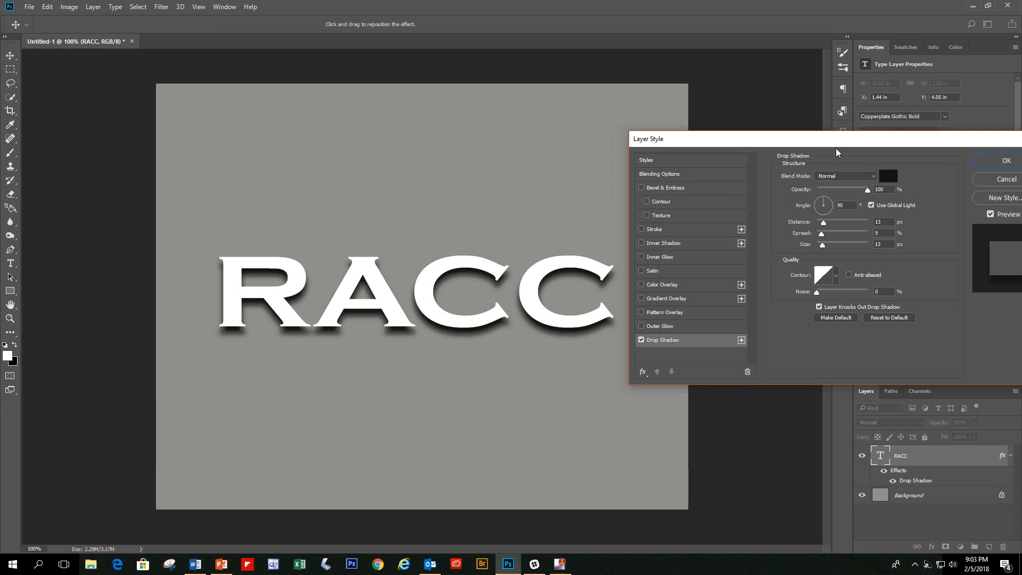
Look through the drop shadow's blend modes, try lowering its opacity to nearly zero, and return it to 100%.
{"action": "left_click", "coordinate": [874, 177]}
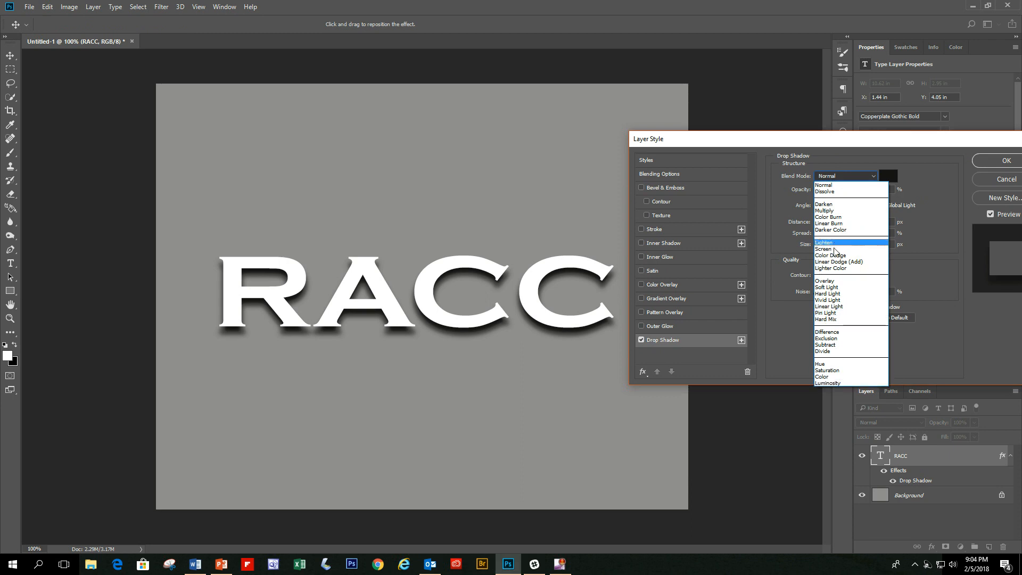
{"action": "left_click", "coordinate": [792, 430]}
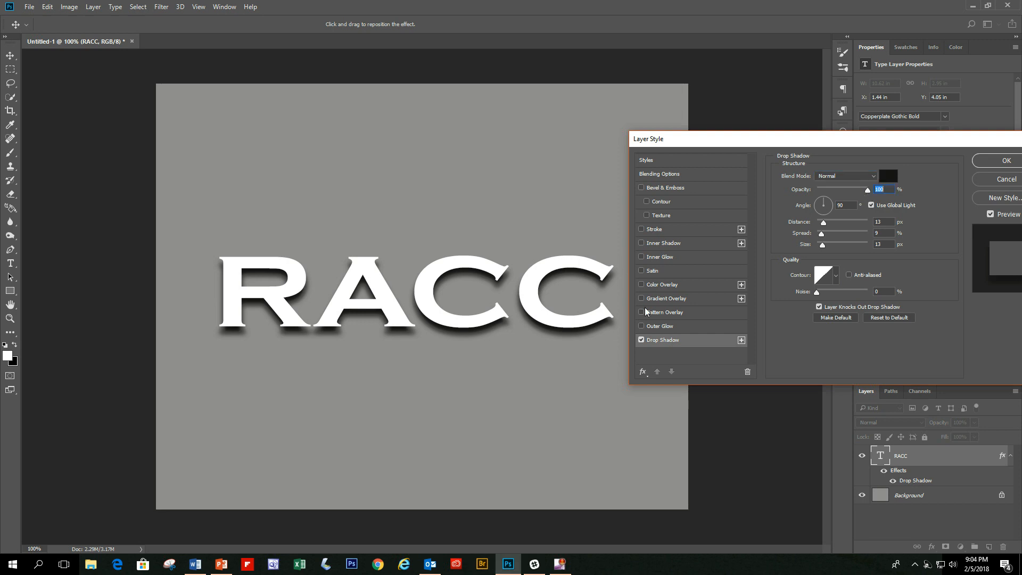
{"action": "left_click", "coordinate": [868, 191]}
{"action": "left_click_drag", "start_coordinate": [867, 189], "coordinate": [816, 193]}
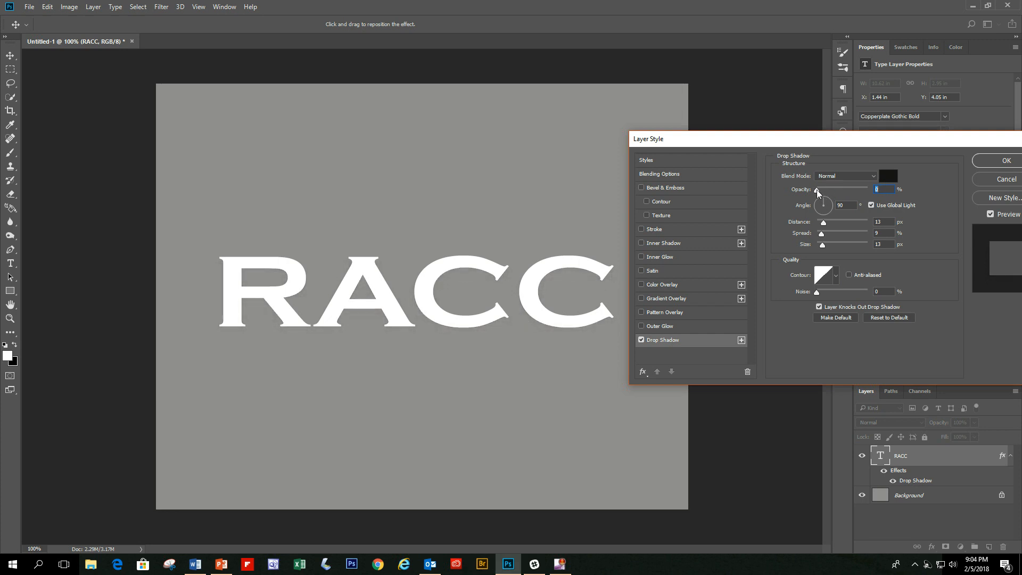
{"action": "left_click_drag", "start_coordinate": [817, 190], "coordinate": [883, 195]}
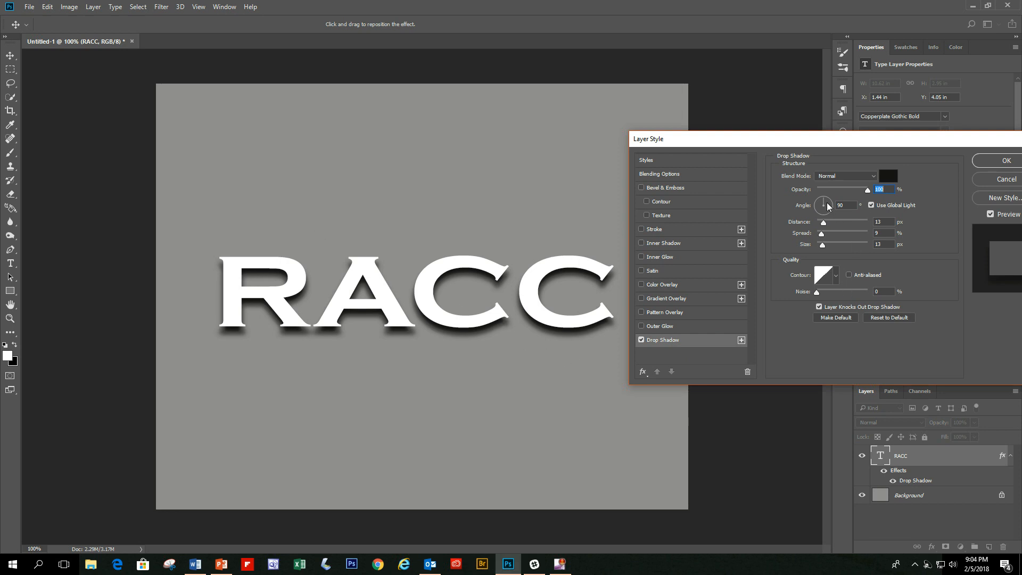
Set the drop shadow's angle to 131°, distance to 15 px, spread to 15% and size to 9 px, and apply the style.
{"action": "left_click_drag", "start_coordinate": [828, 207], "coordinate": [819, 202]}
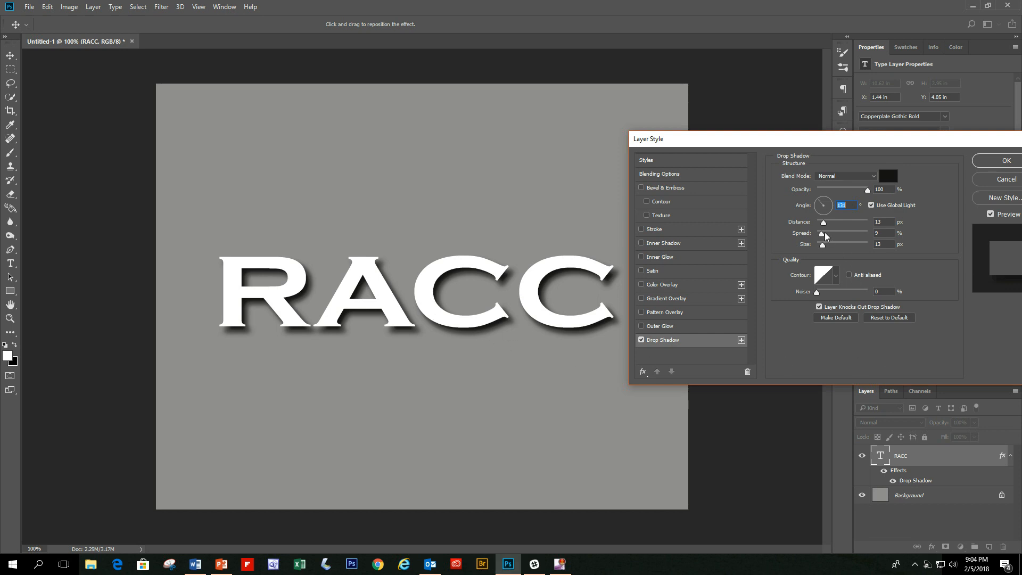
{"action": "mouse_move", "coordinate": [823, 223]}
{"action": "left_mouse_down"}
{"action": "mouse_move", "coordinate": [835, 223]}
{"action": "mouse_move", "coordinate": [810, 223]}
{"action": "mouse_move", "coordinate": [849, 234]}
{"action": "mouse_move", "coordinate": [826, 231]}
{"action": "left_mouse_up"}
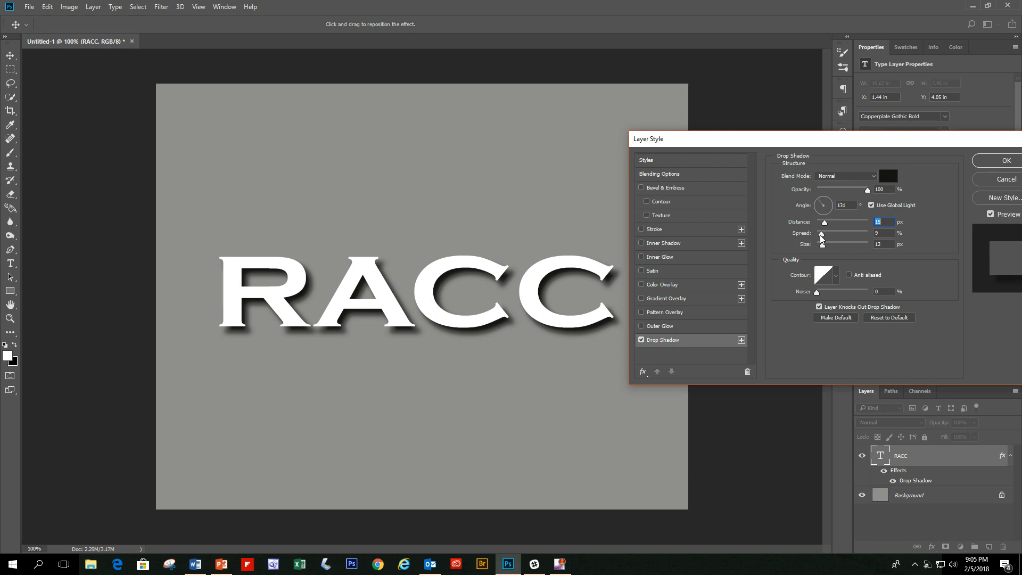
{"action": "mouse_move", "coordinate": [822, 235]}
{"action": "left_mouse_down"}
{"action": "mouse_move", "coordinate": [852, 238]}
{"action": "mouse_move", "coordinate": [818, 236]}
{"action": "mouse_move", "coordinate": [838, 239]}
{"action": "mouse_move", "coordinate": [822, 248]}
{"action": "left_mouse_up"}
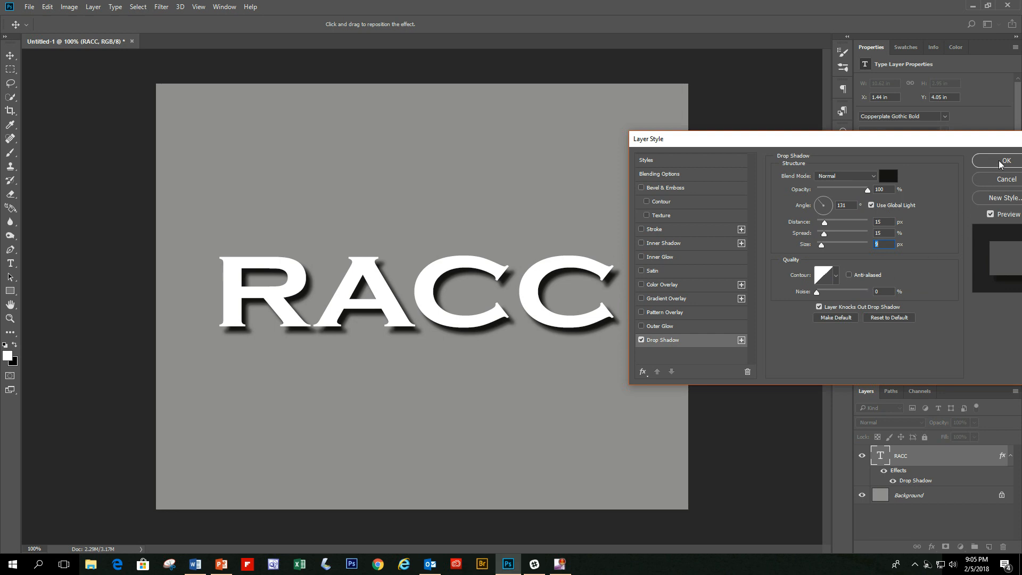
{"action": "left_click_drag", "start_coordinate": [892, 141], "coordinate": [886, 141]}
{"action": "left_click", "coordinate": [973, 161]}
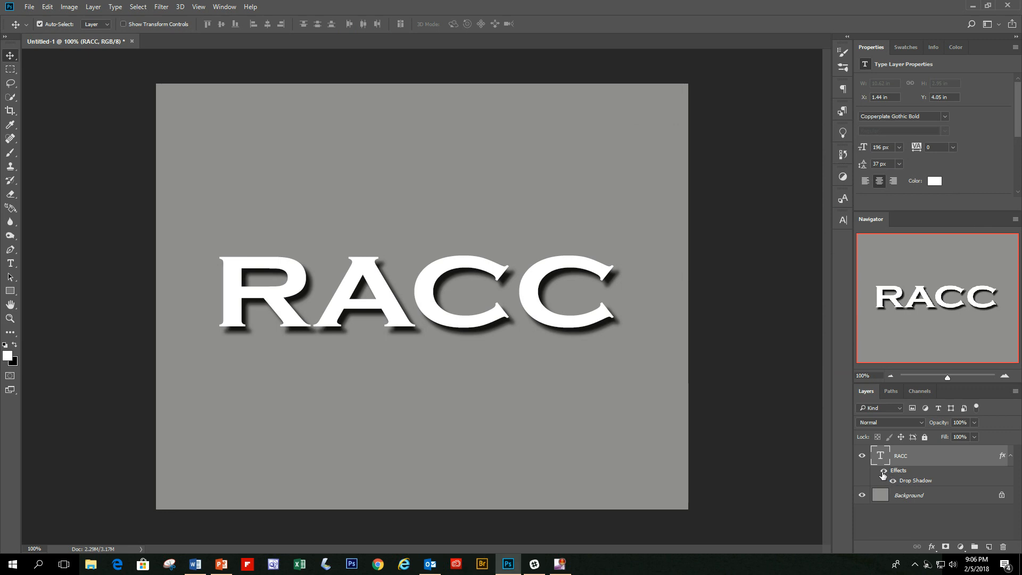
Toggle all effects of the RACC layer off and on, and hide only its Drop Shadow effect.
{"action": "left_click", "coordinate": [884, 471]}
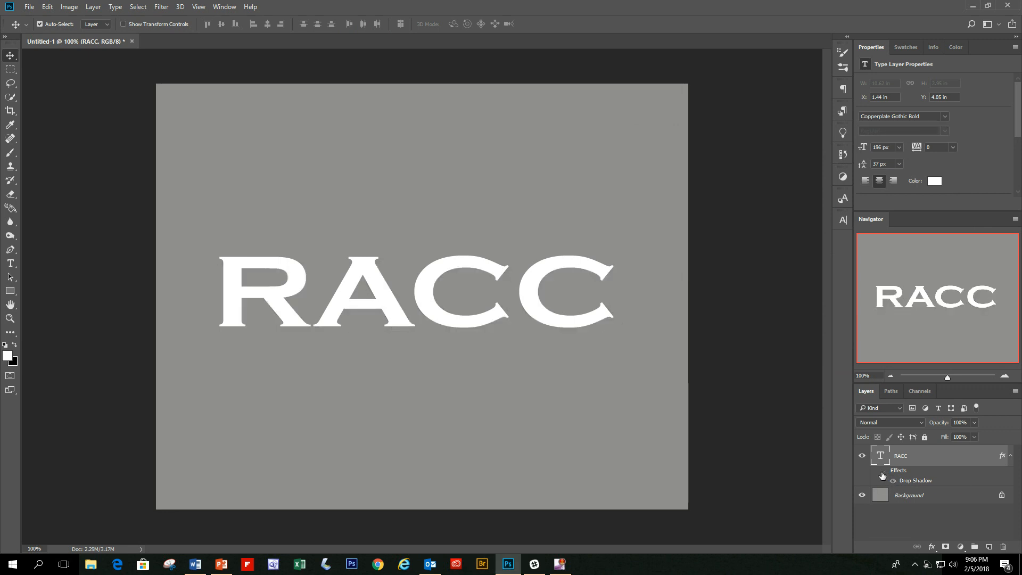
{"action": "left_click", "coordinate": [883, 471]}
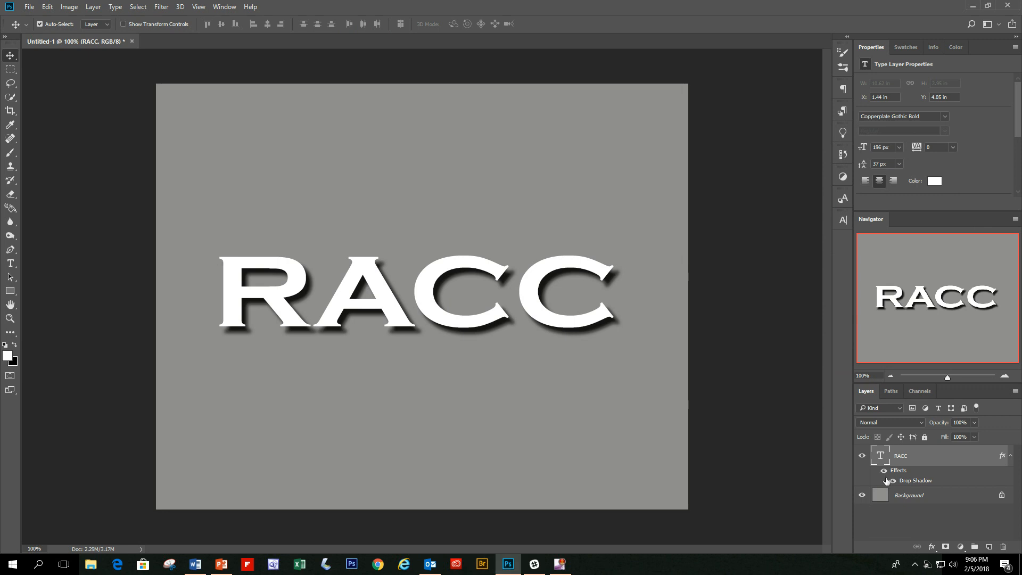
{"action": "left_click", "coordinate": [893, 482]}
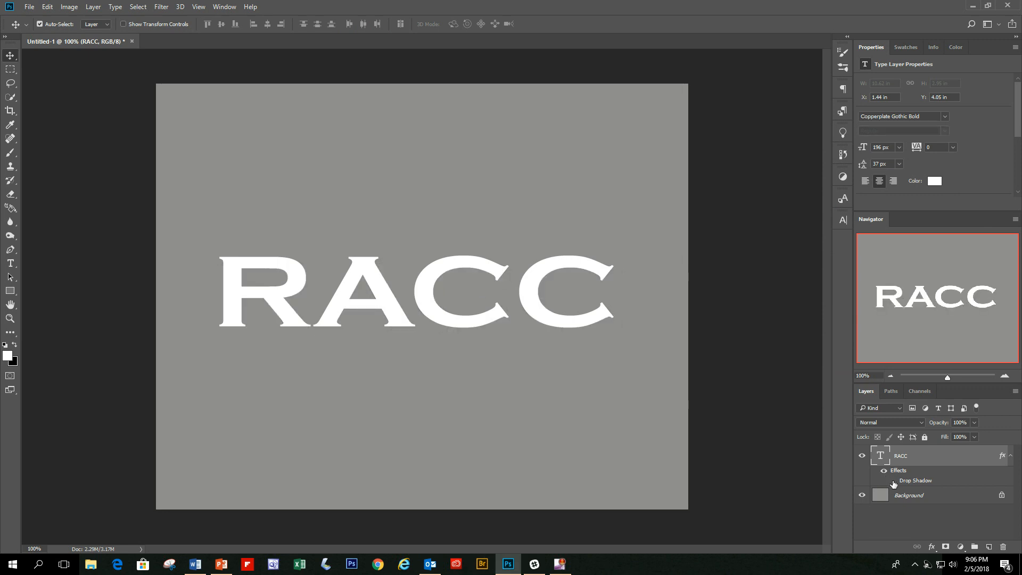
Reopen the RACC layer's style settings and enable the Stroke effect on the text.
{"action": "double_click", "coordinate": [936, 456]}
{"action": "left_click_drag", "start_coordinate": [580, 112], "coordinate": [878, 163]}
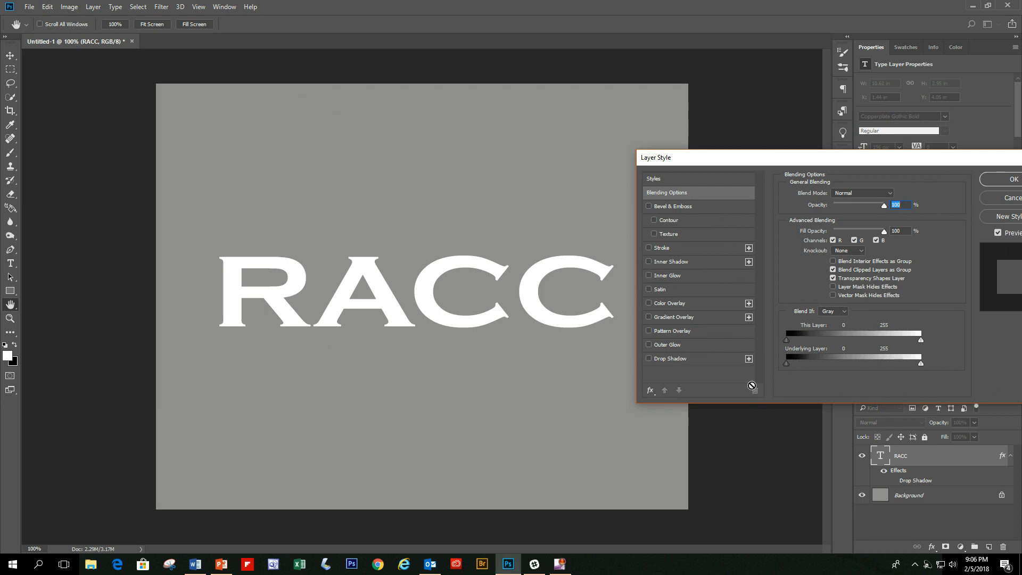
{"action": "left_click", "coordinate": [649, 248]}
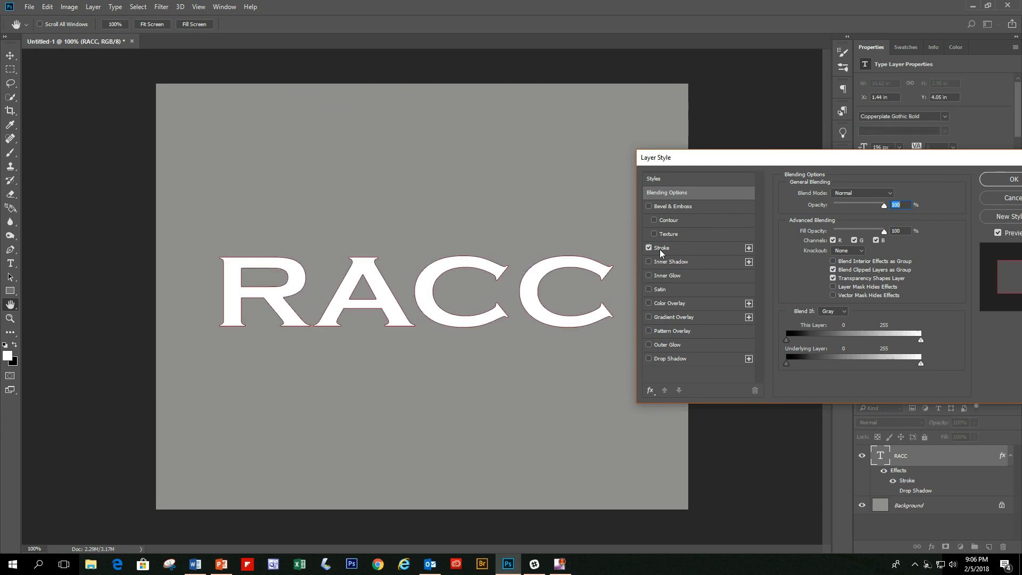
Set the RACC text's stroke size to 5 px and its position to Outside.
{"action": "left_click", "coordinate": [689, 248]}
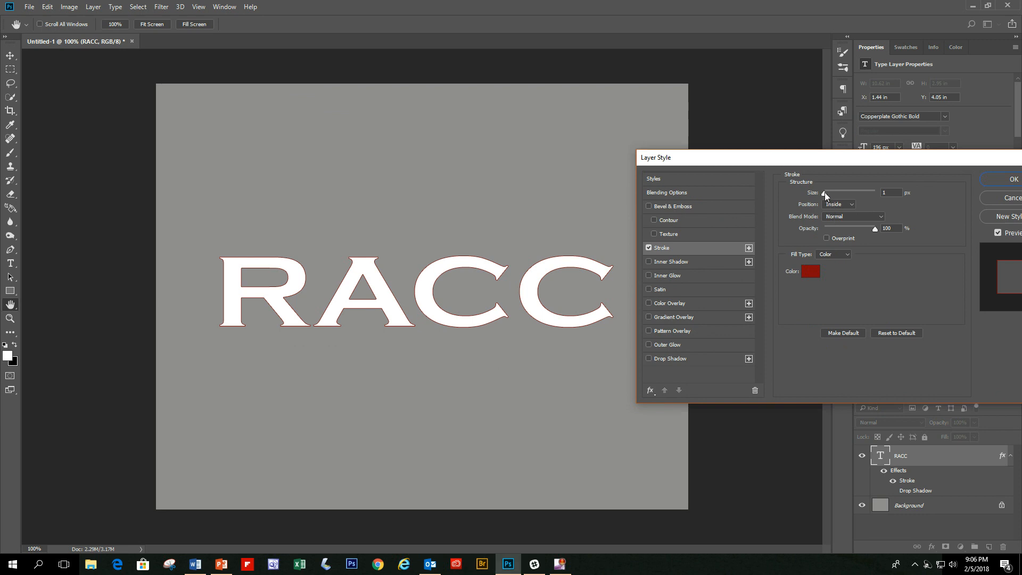
{"action": "left_click_drag", "start_coordinate": [826, 192], "coordinate": [827, 191]}
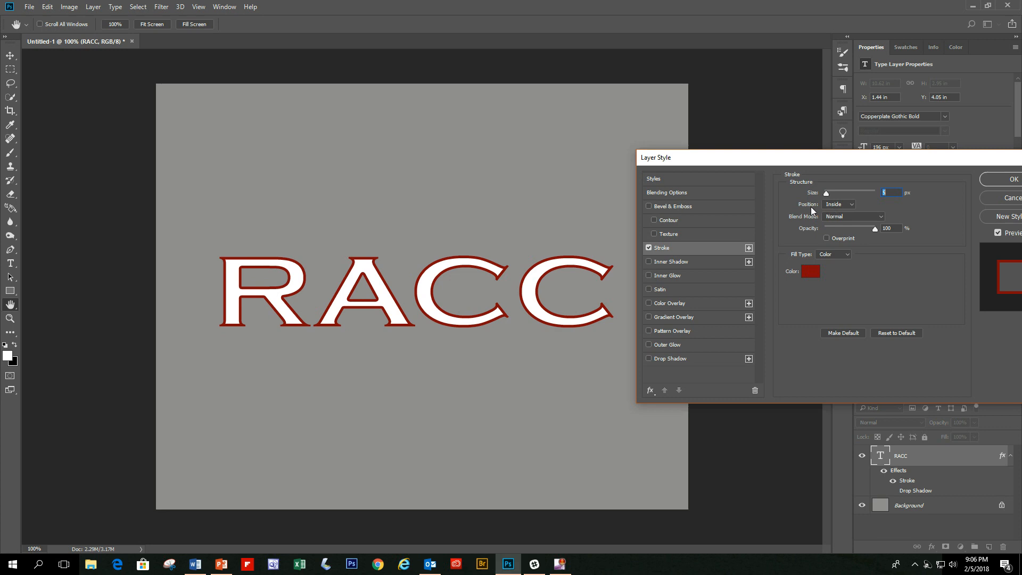
{"action": "left_click", "coordinate": [852, 204]}
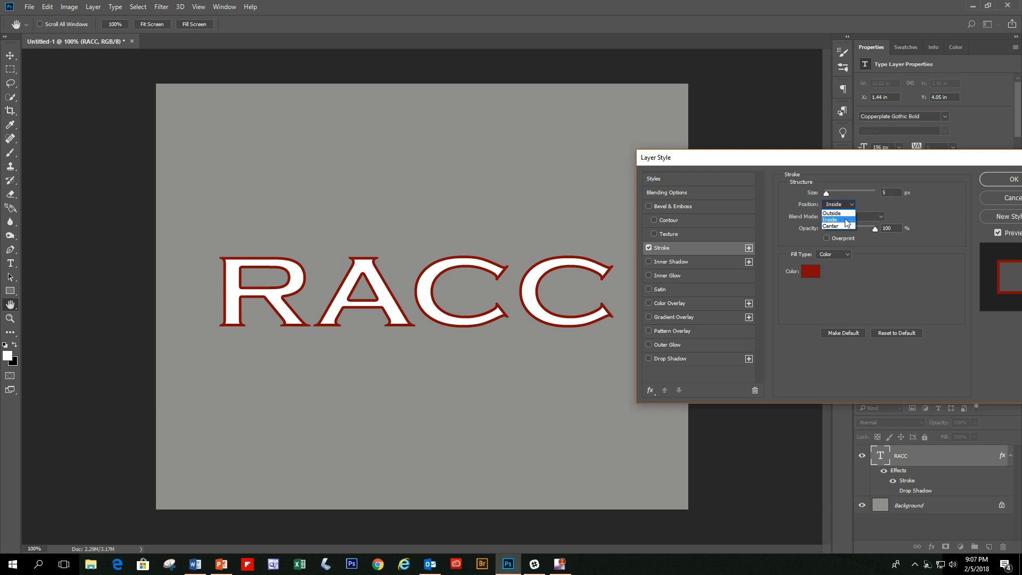
{"action": "left_click", "coordinate": [840, 213]}
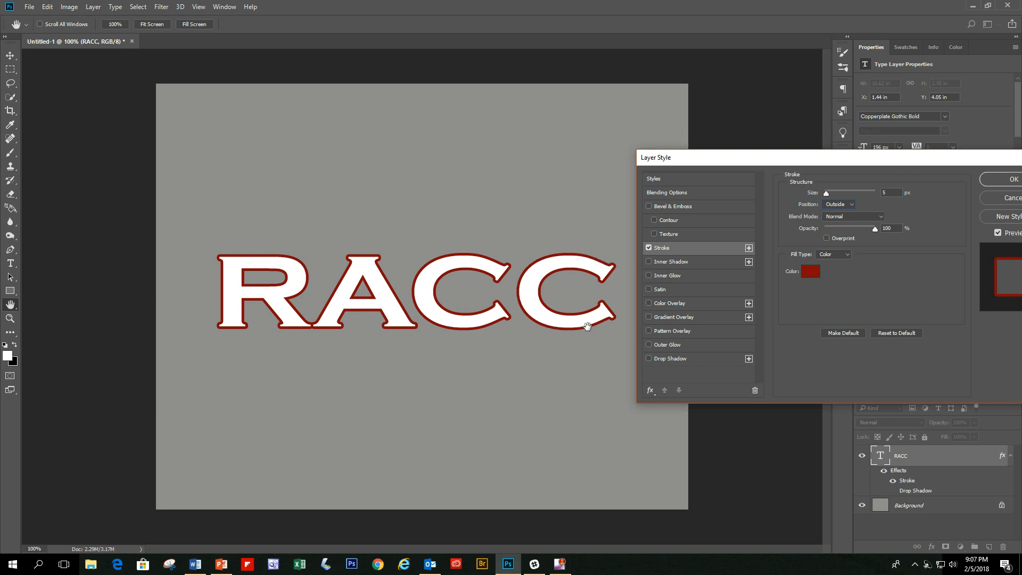
View the stroke's blend mode choices, try the Center position, and return the stroke to Outside.
{"action": "left_click", "coordinate": [859, 216]}
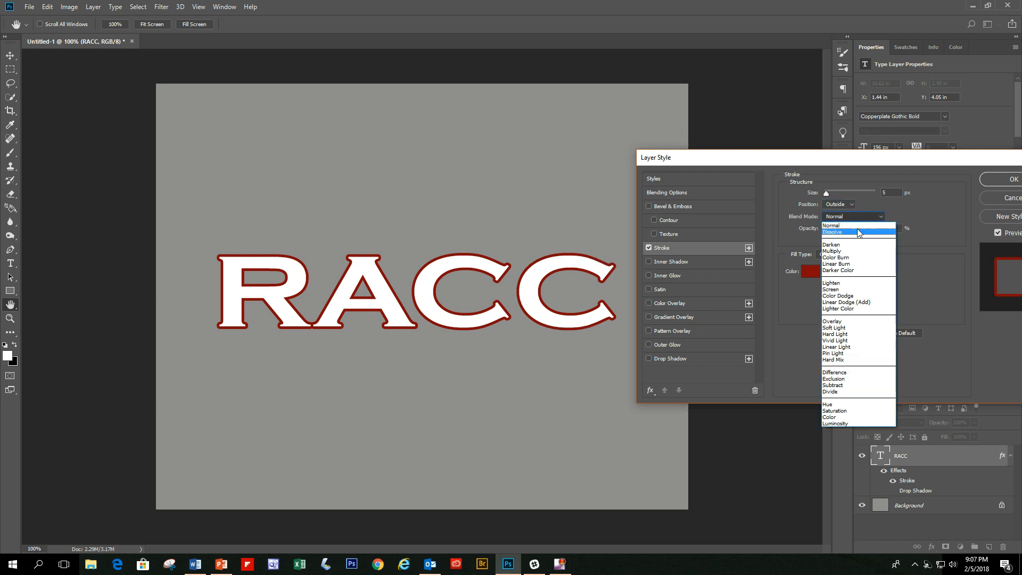
{"action": "left_click", "coordinate": [847, 203]}
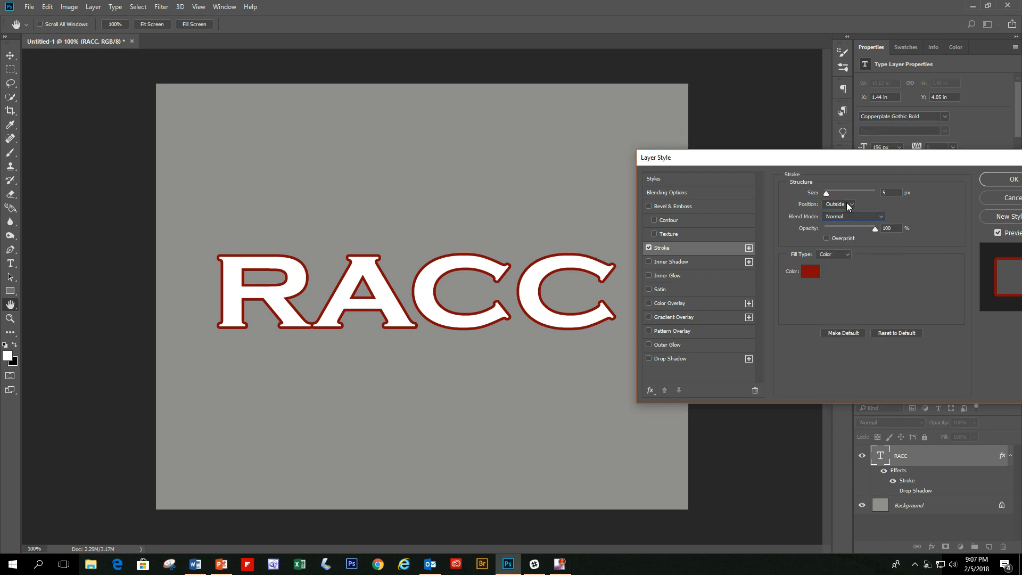
{"action": "left_click", "coordinate": [847, 204]}
{"action": "left_click", "coordinate": [840, 227]}
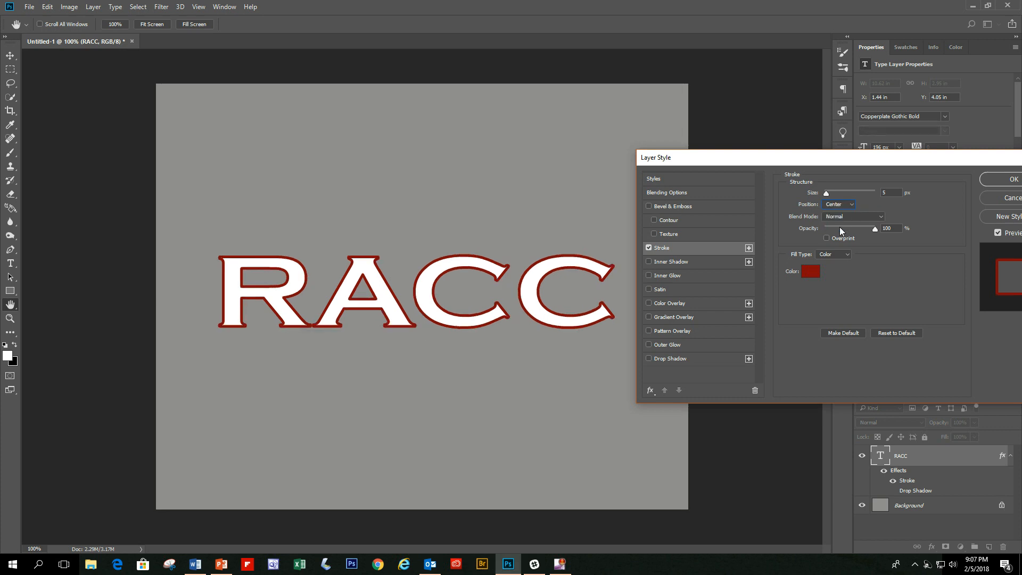
{"action": "left_click", "coordinate": [851, 205]}
{"action": "left_click", "coordinate": [837, 215]}
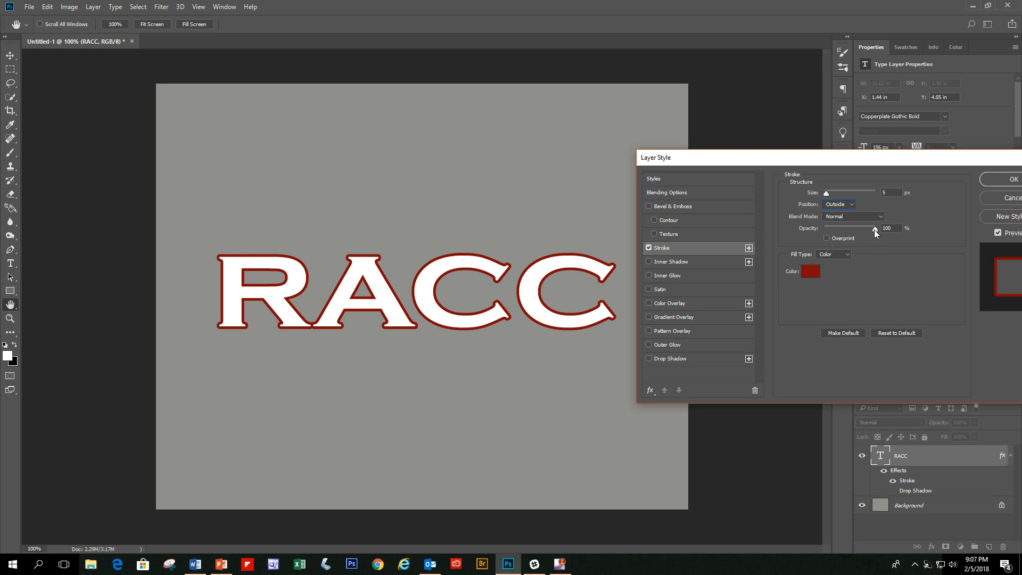
Try lowering the stroke's opacity to about half, return it to 100%, and apply the style.
{"action": "mouse_move", "coordinate": [868, 231]}
{"action": "left_mouse_down"}
{"action": "mouse_move", "coordinate": [833, 232]}
{"action": "mouse_move", "coordinate": [857, 230]}
{"action": "mouse_move", "coordinate": [836, 230]}
{"action": "mouse_move", "coordinate": [848, 234]}
{"action": "left_mouse_up"}
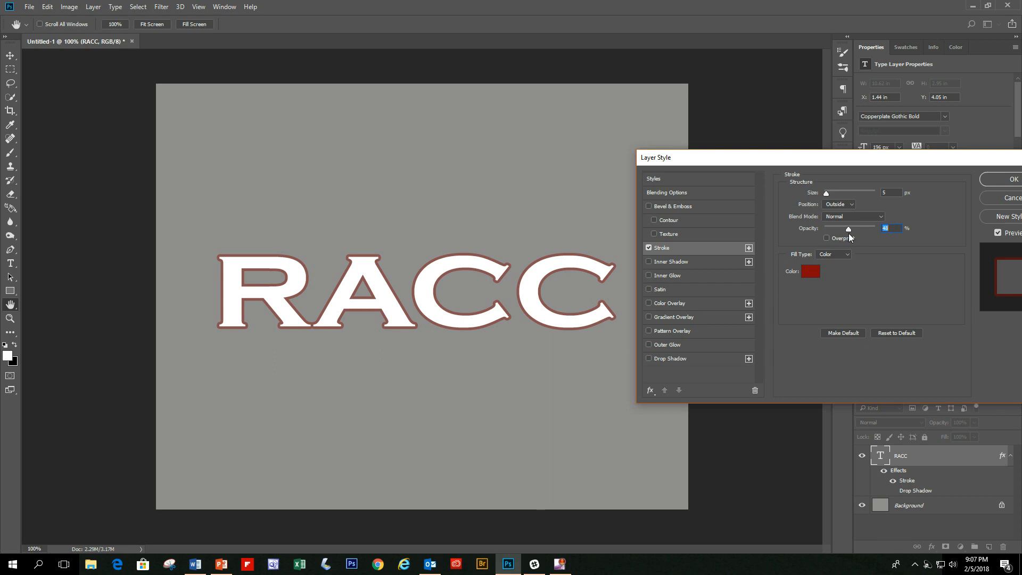
{"action": "left_click_drag", "start_coordinate": [850, 235], "coordinate": [892, 238]}
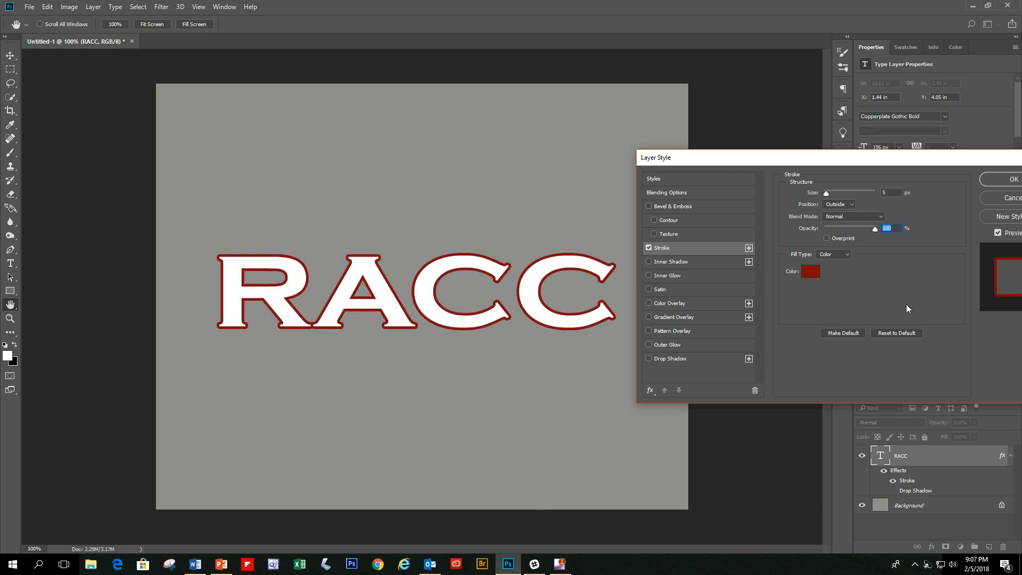
{"action": "left_click", "coordinate": [986, 183]}
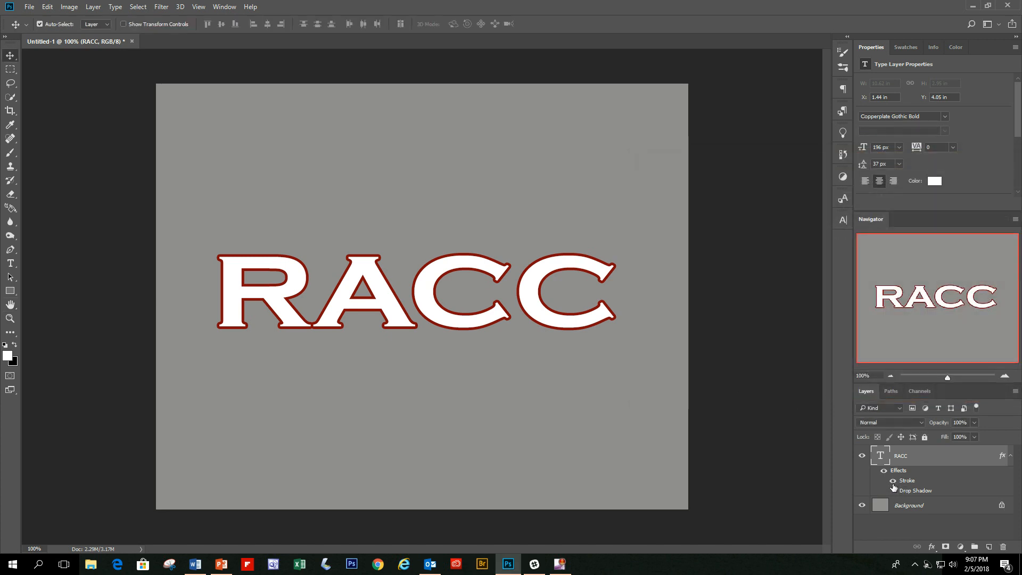
Compare the RACC layer's Stroke and Drop Shadow effects separately and together, then hide both effects.
{"action": "left_click", "coordinate": [893, 481]}
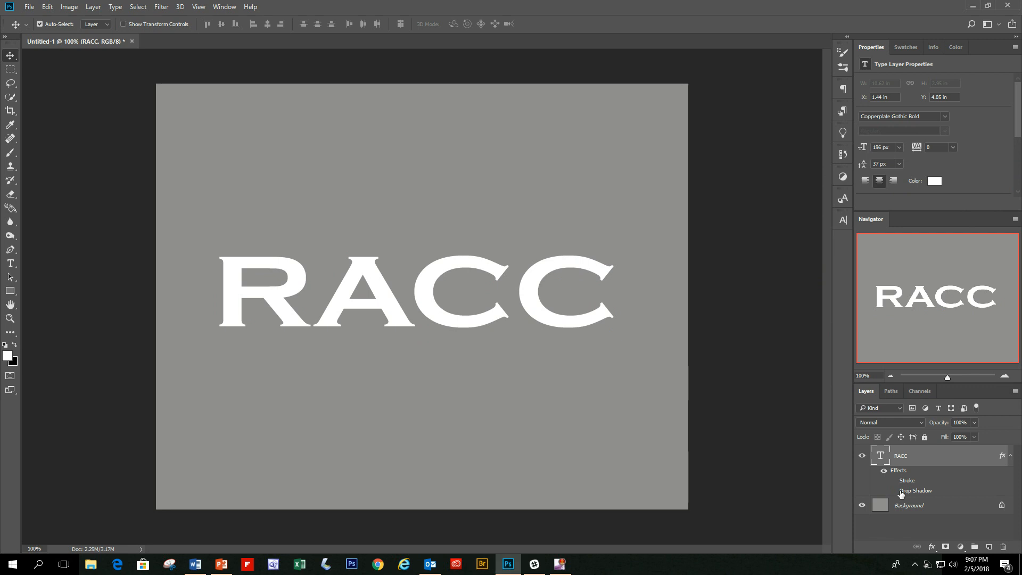
{"action": "left_click", "coordinate": [892, 490]}
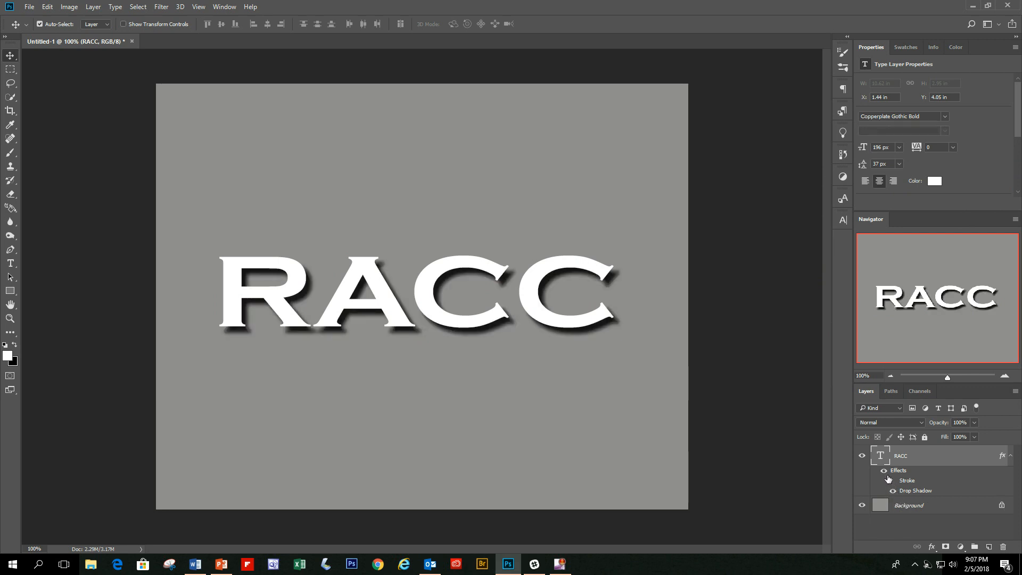
{"action": "left_click", "coordinate": [893, 481]}
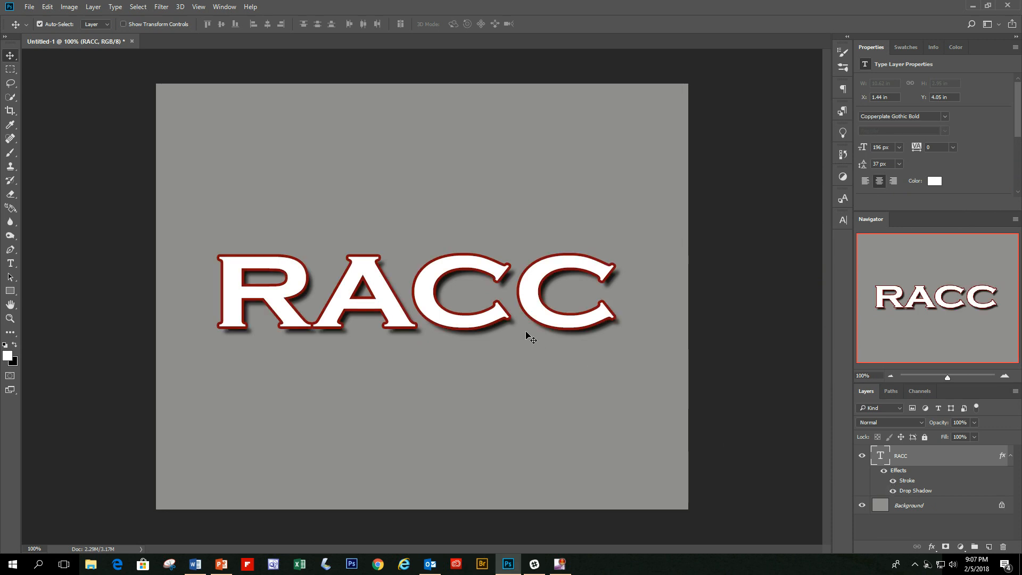
{"action": "left_click", "coordinate": [893, 490]}
{"action": "left_click", "coordinate": [894, 480]}
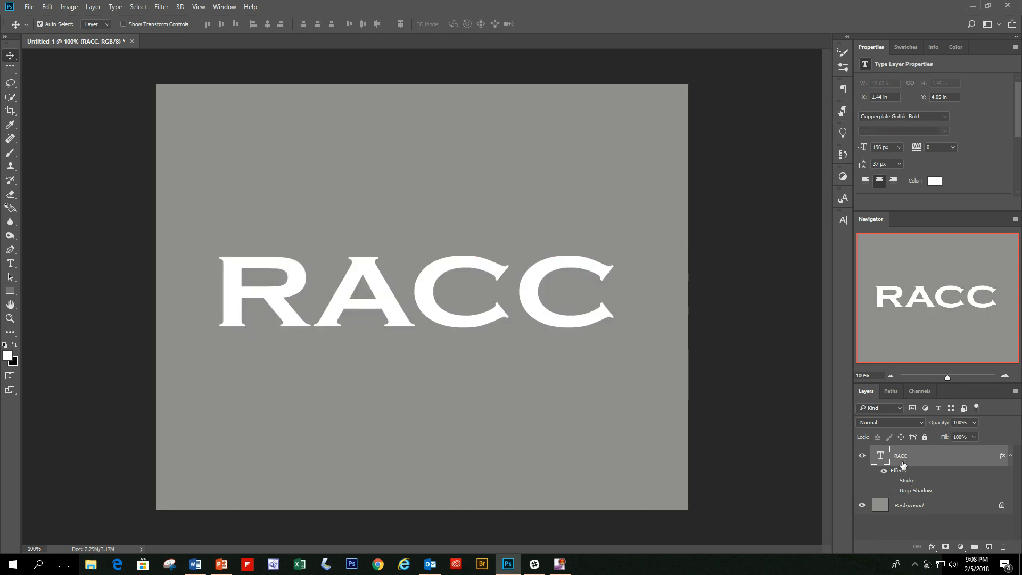
Reopen the RACC layer's style settings, enable Bevel & Emboss, and give it the straight diagonal gloss contour.
{"action": "double_click", "coordinate": [940, 459]}
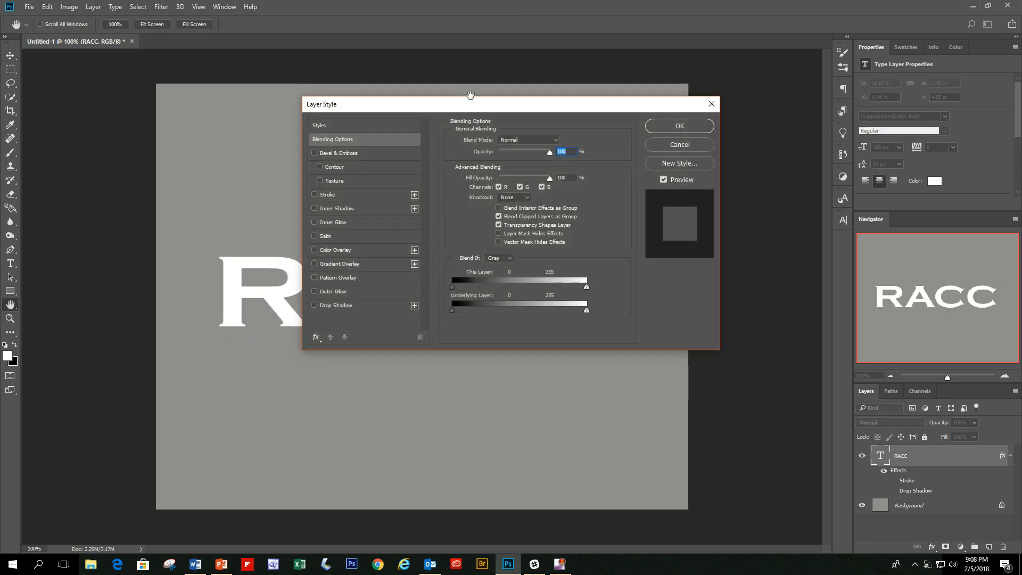
{"action": "left_click_drag", "start_coordinate": [473, 107], "coordinate": [811, 171]}
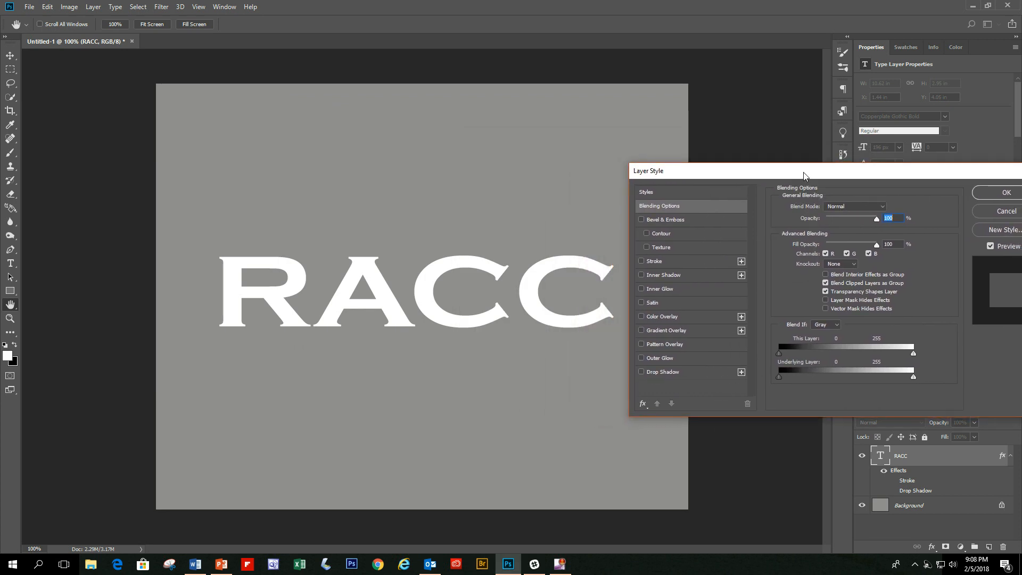
{"action": "left_click", "coordinate": [650, 214]}
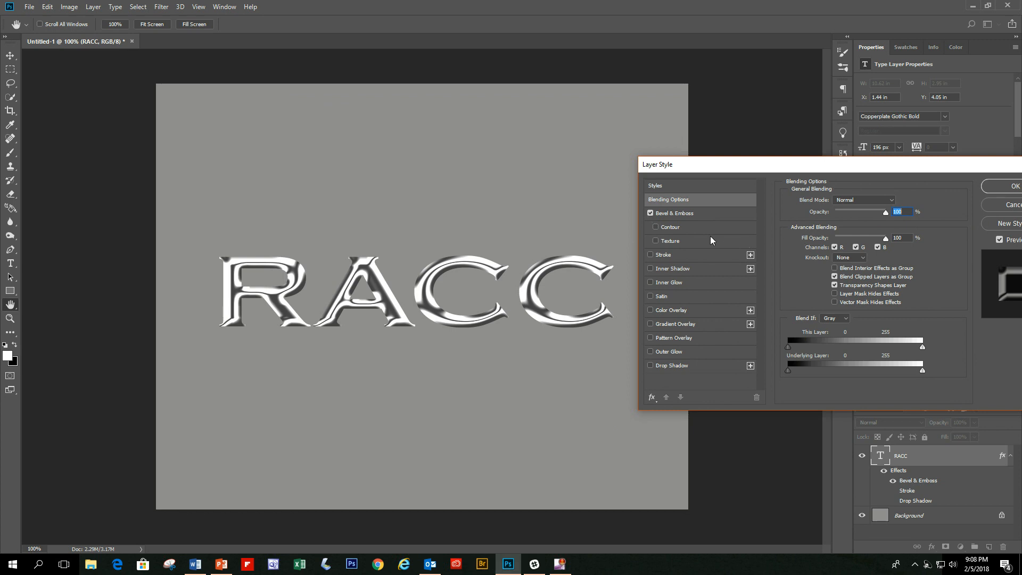
{"action": "left_click", "coordinate": [715, 215]}
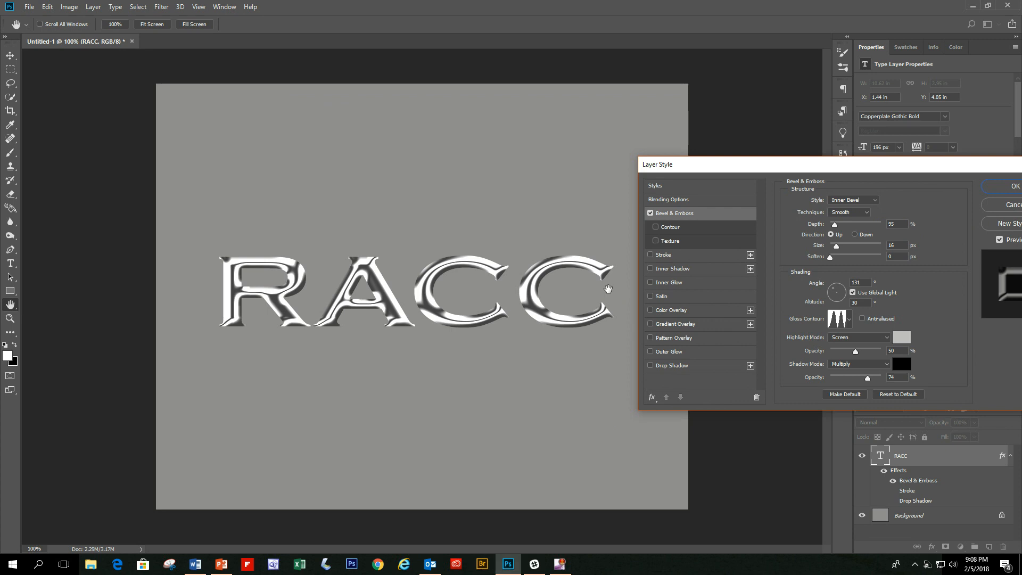
{"action": "left_click", "coordinate": [849, 319]}
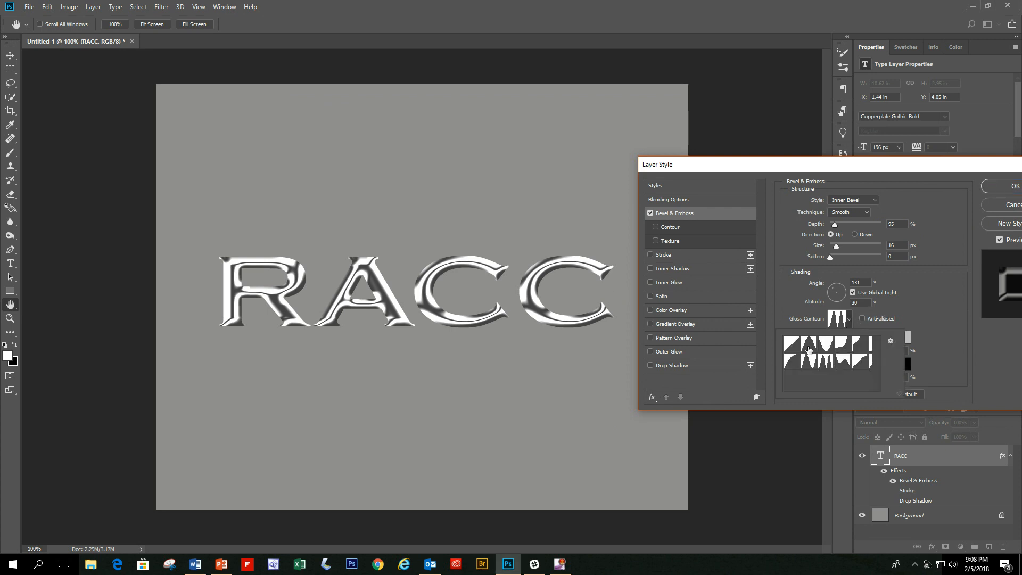
{"action": "left_click", "coordinate": [791, 345]}
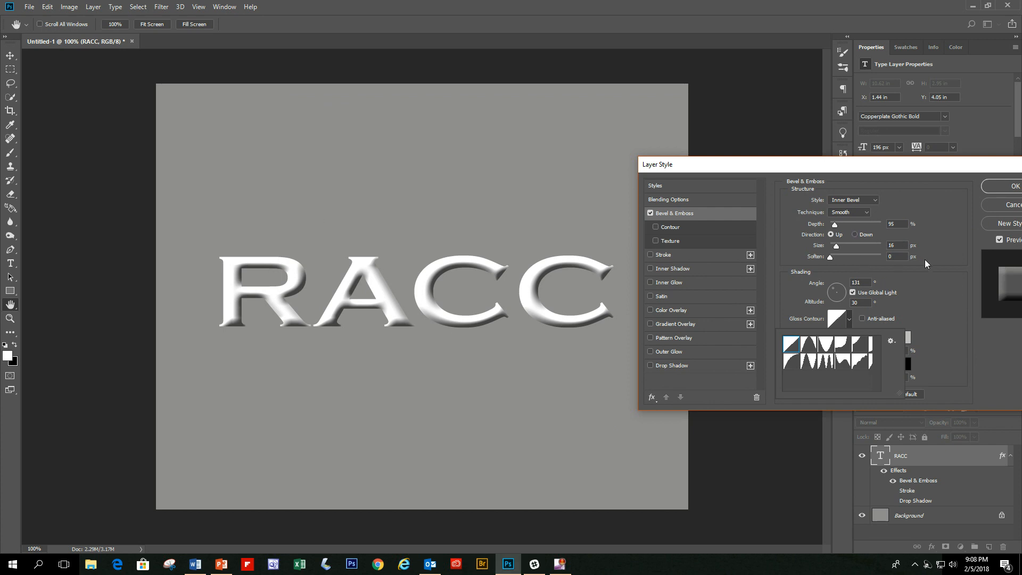
Reduce the bevel's depth to 1% and size to 0 px, and change its style to Outer Bevel.
{"action": "left_click_drag", "start_coordinate": [835, 226], "coordinate": [827, 252]}
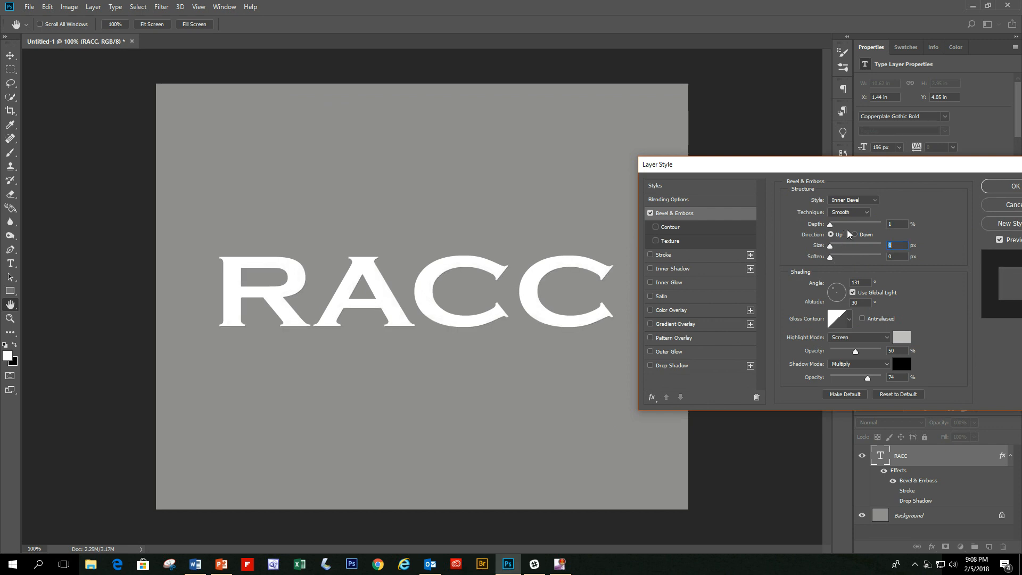
{"action": "left_click", "coordinate": [875, 201]}
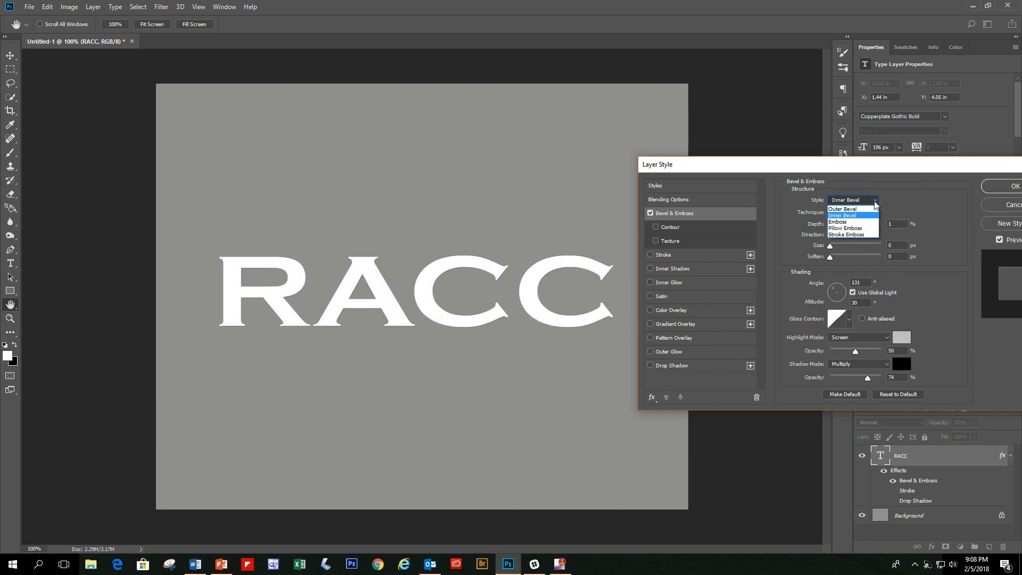
{"action": "left_click", "coordinate": [859, 209]}
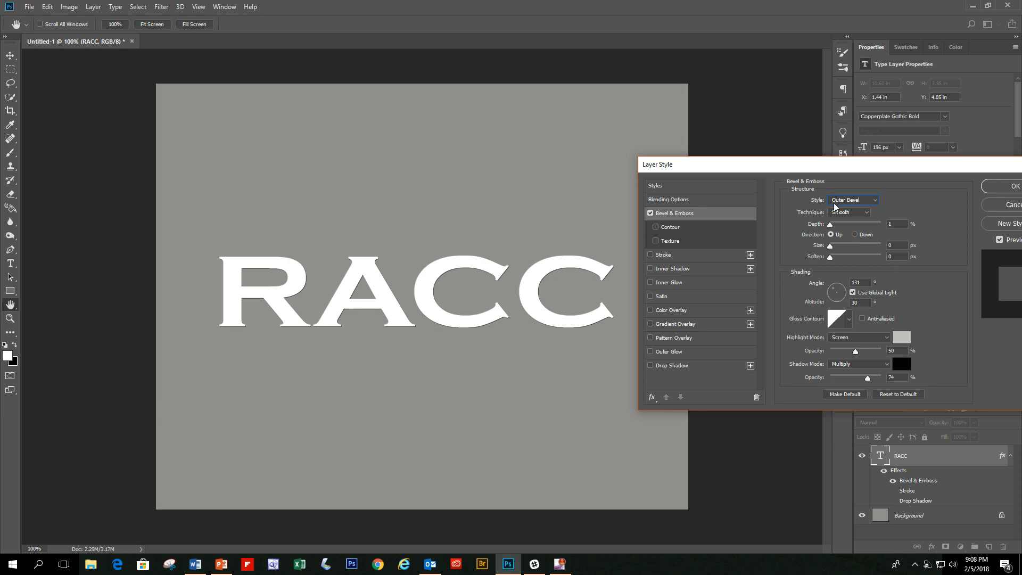
Review the bevel style choices, keep Outer Bevel, and set the depth to 386% and size to 5 px.
{"action": "left_click", "coordinate": [876, 202]}
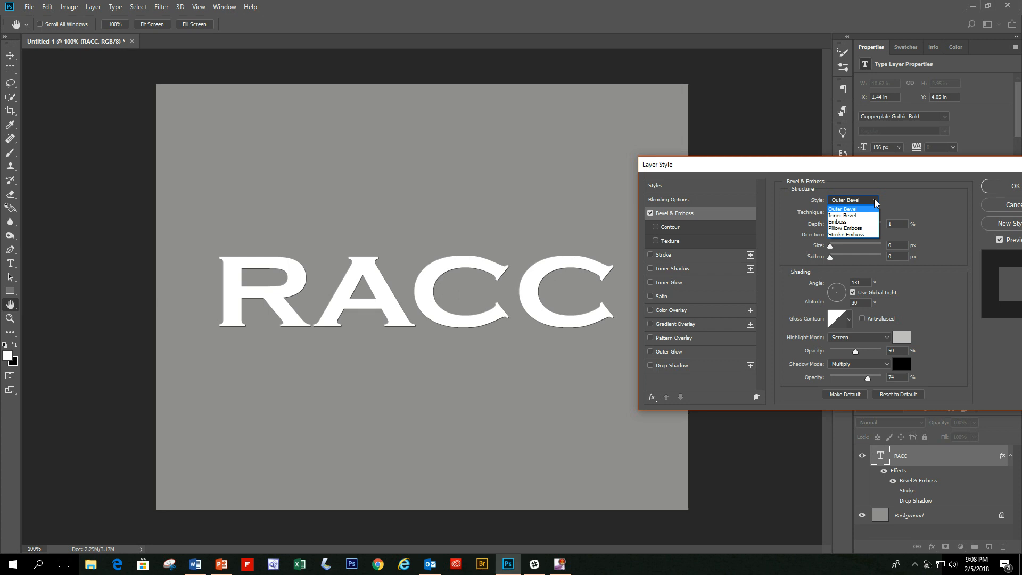
{"action": "left_click", "coordinate": [918, 202]}
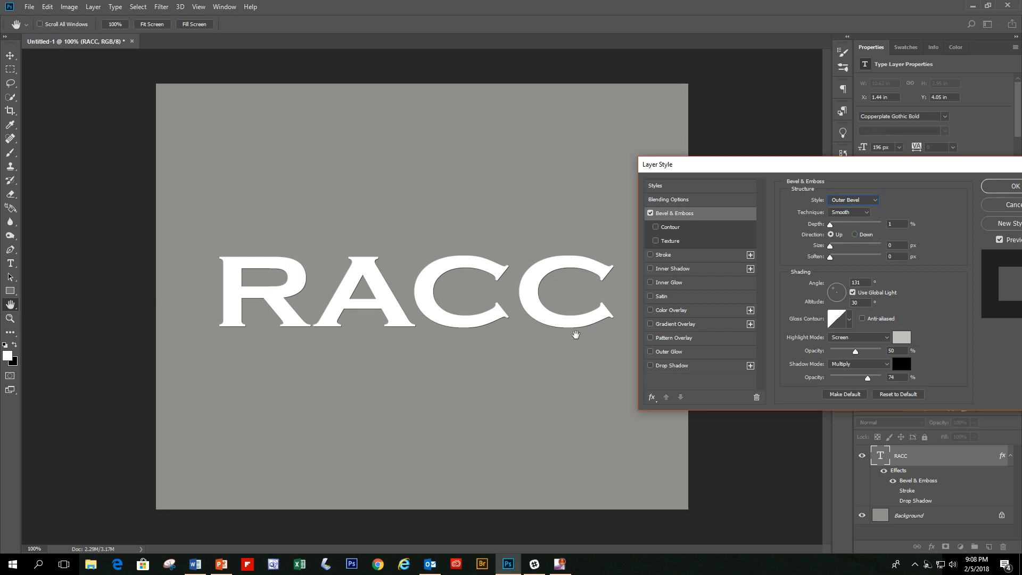
{"action": "left_click", "coordinate": [876, 202]}
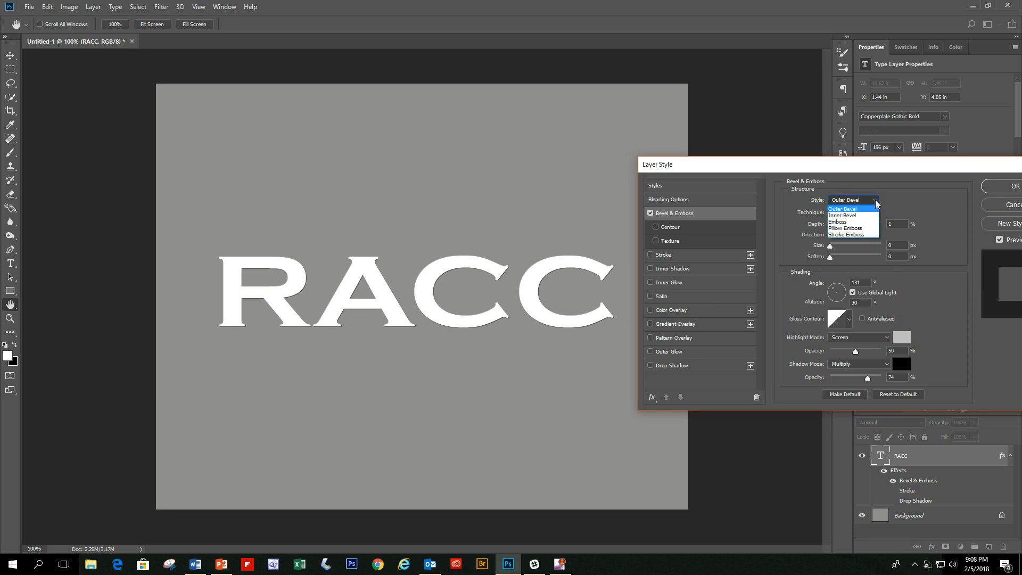
{"action": "left_click", "coordinate": [849, 210]}
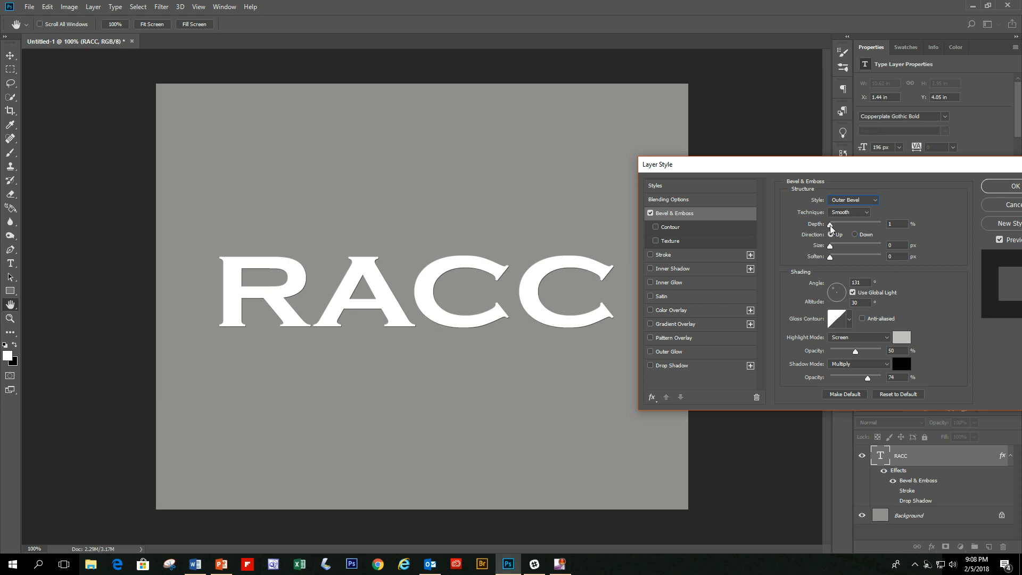
{"action": "left_click_drag", "start_coordinate": [831, 228], "coordinate": [834, 248]}
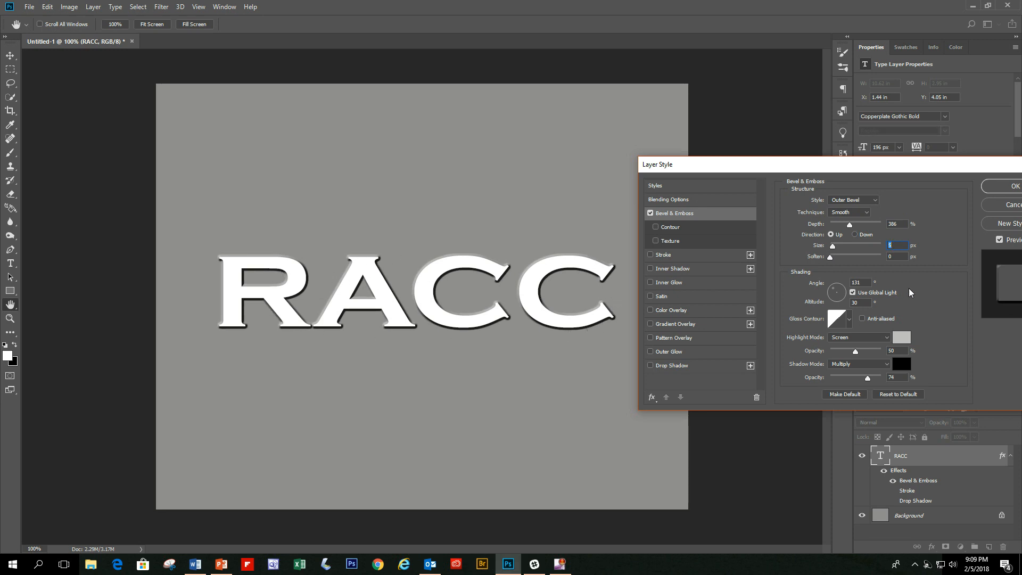
Change the bevel style to Inner Bevel with a size of 6 px and soften of 1 px.
{"action": "left_click", "coordinate": [875, 201]}
{"action": "left_click", "coordinate": [863, 217]}
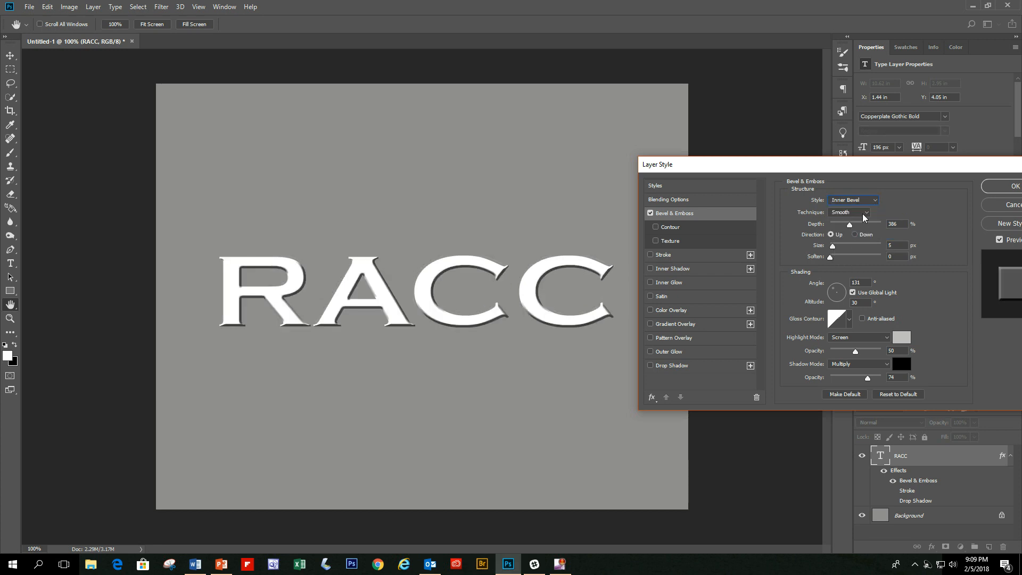
{"action": "left_click_drag", "start_coordinate": [833, 246], "coordinate": [834, 260]}
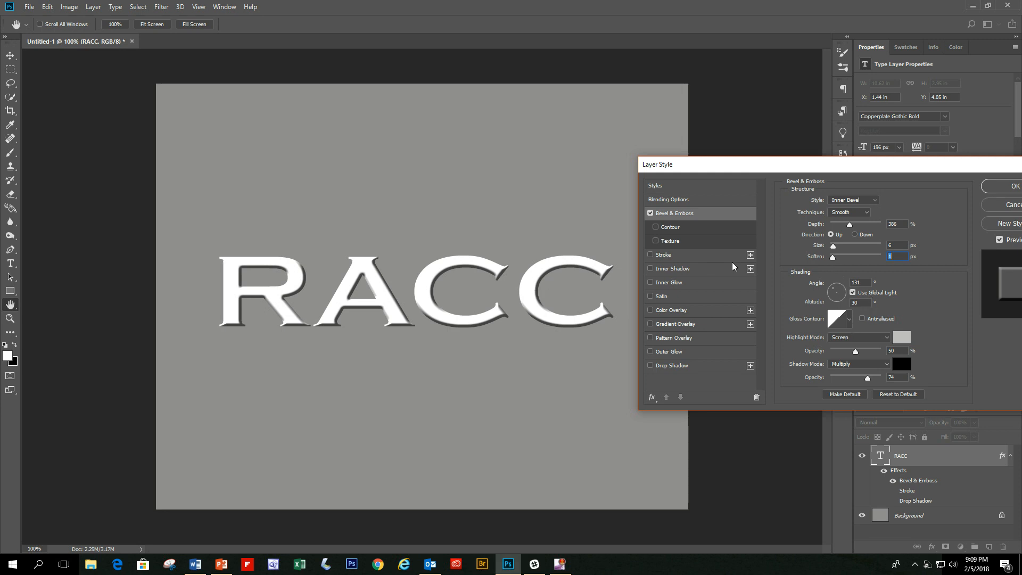
Try the Chisel Hard and Chisel Soft bevel techniques on the text and return to Smooth.
{"action": "left_click", "coordinate": [863, 214]}
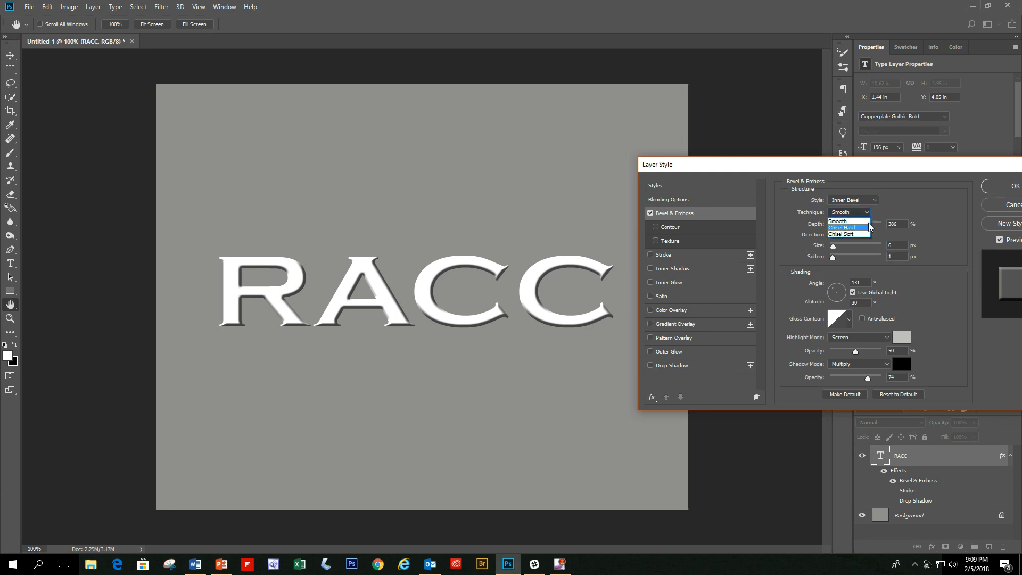
{"action": "left_click", "coordinate": [860, 229]}
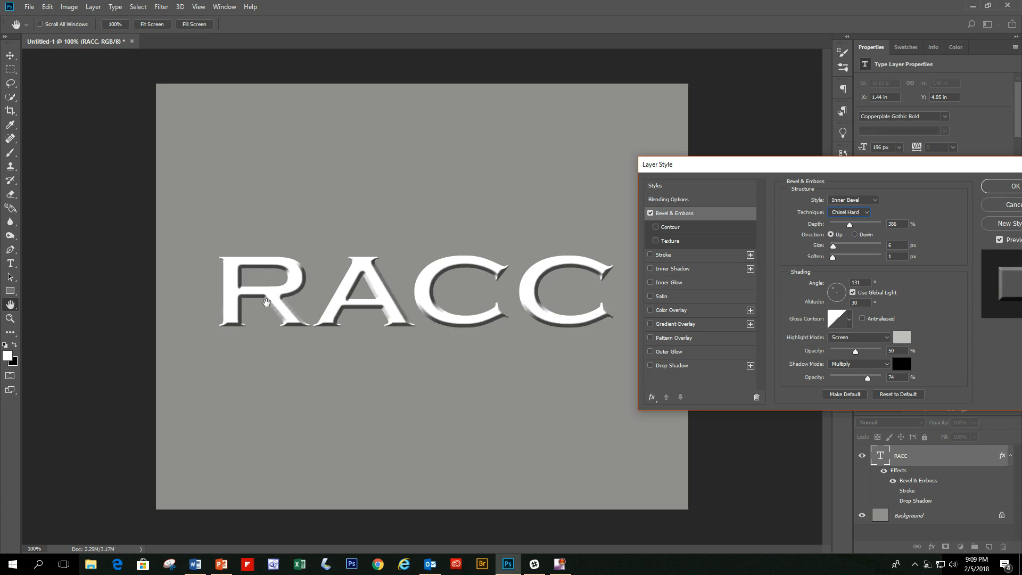
{"action": "left_click", "coordinate": [864, 212]}
{"action": "left_click", "coordinate": [851, 237]}
{"action": "left_click", "coordinate": [869, 213]}
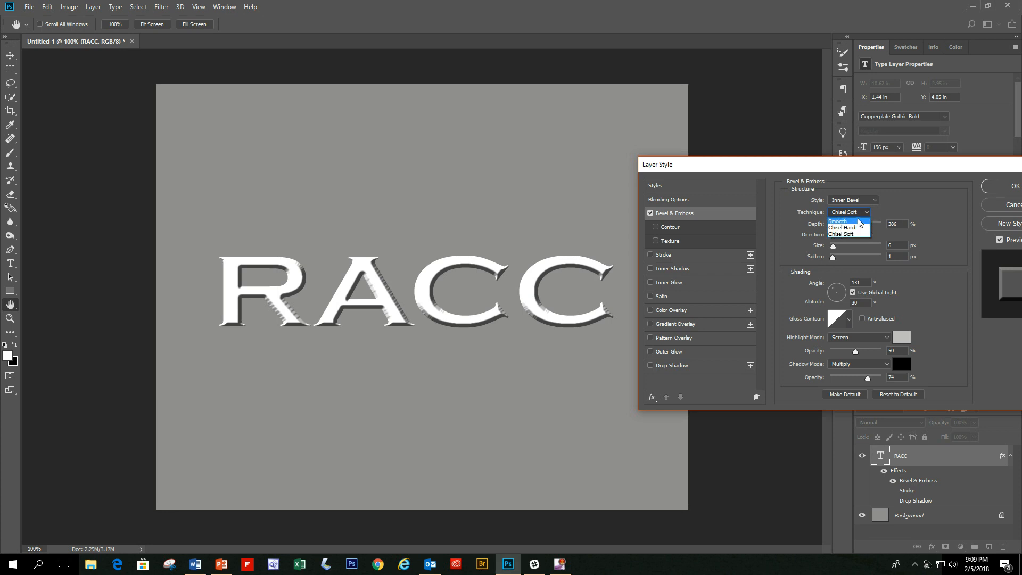
{"action": "left_click", "coordinate": [859, 220]}
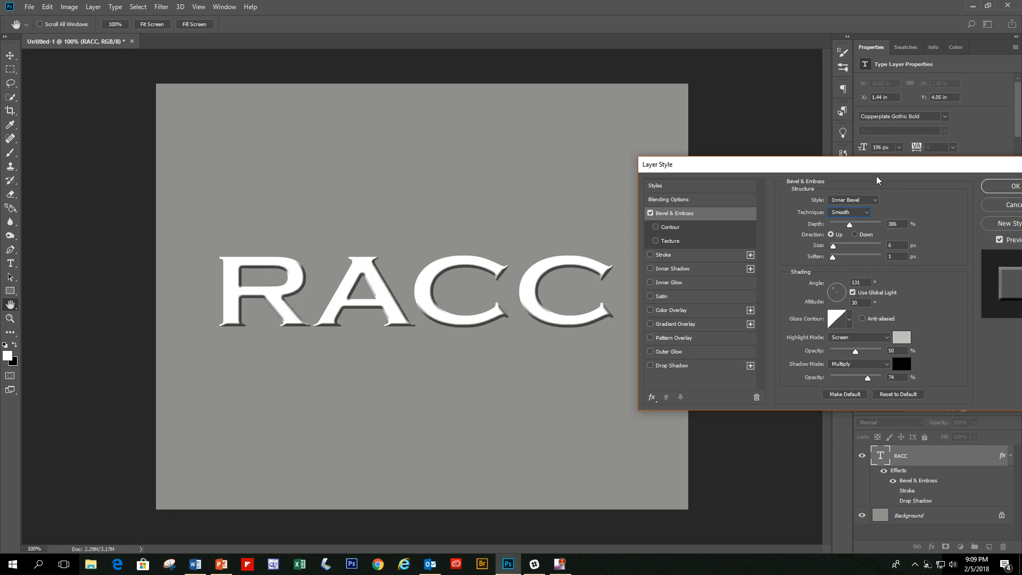
Apply the bevel settings and make the RACC layer's Drop Shadow and Stroke effects visible again.
{"action": "left_click", "coordinate": [1007, 191]}
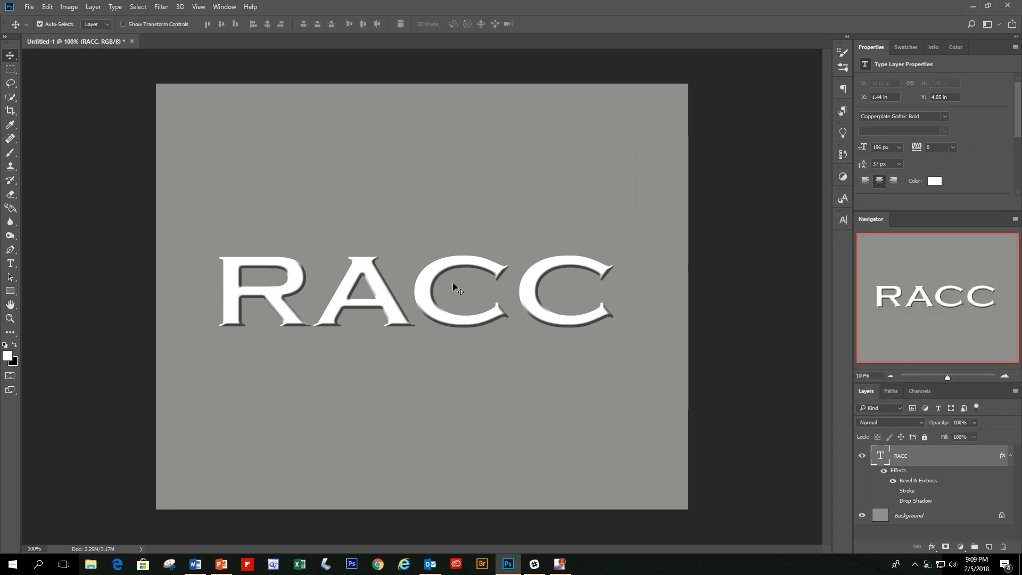
{"action": "left_click", "coordinate": [894, 501]}
{"action": "left_click", "coordinate": [894, 491]}
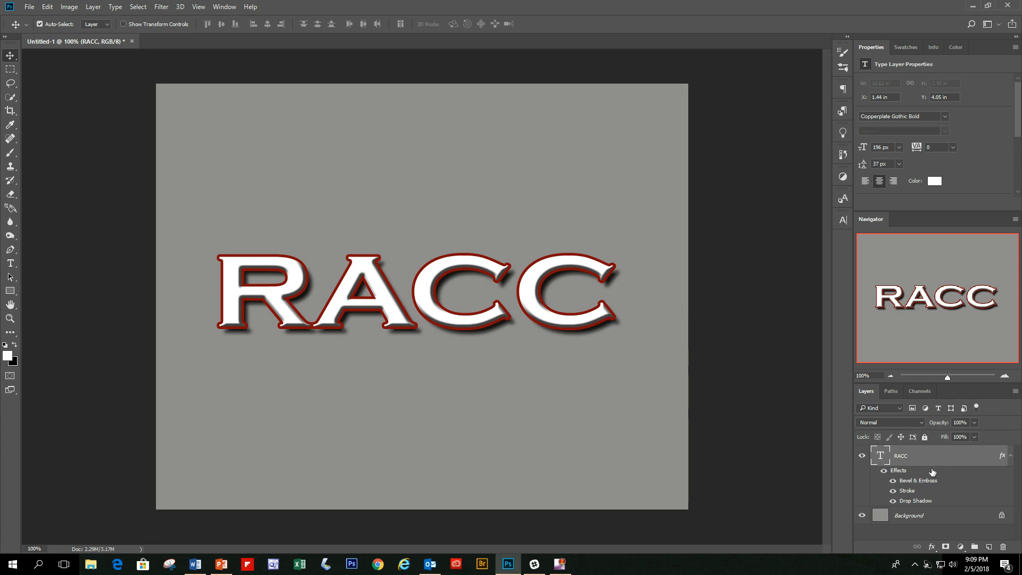
Reduce the text's Stroke size to 2 px and apply it.
{"action": "key", "text": "h"}
{"action": "double_click", "coordinate": [908, 491]}
{"action": "mouse_move", "coordinate": [493, 142]}
{"action": "left_mouse_down"}
{"action": "mouse_move", "coordinate": [668, 139]}
{"action": "mouse_move", "coordinate": [830, 184]}
{"action": "mouse_move", "coordinate": [703, 130]}
{"action": "left_mouse_up"}
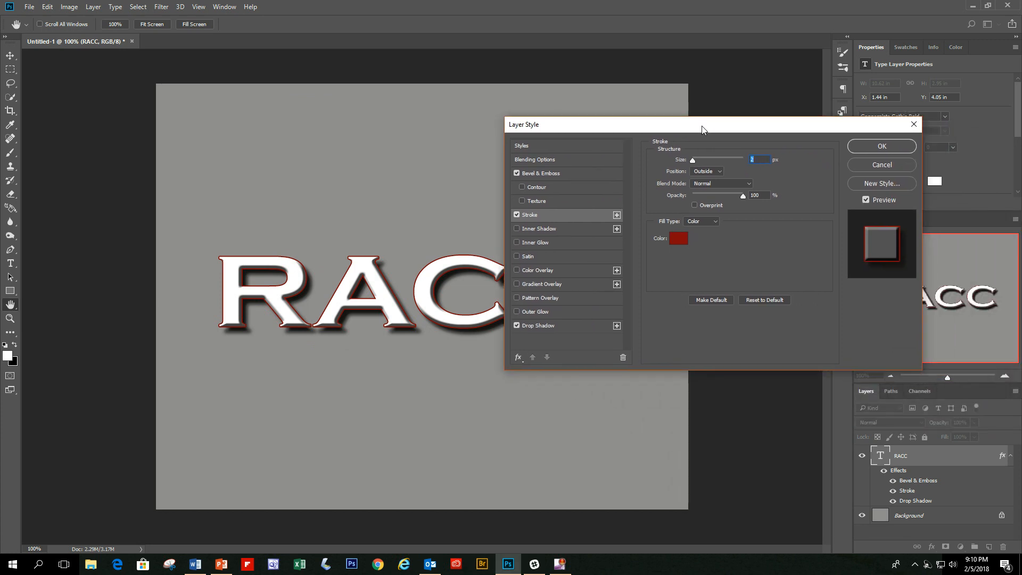
{"action": "left_click", "coordinate": [882, 146]}
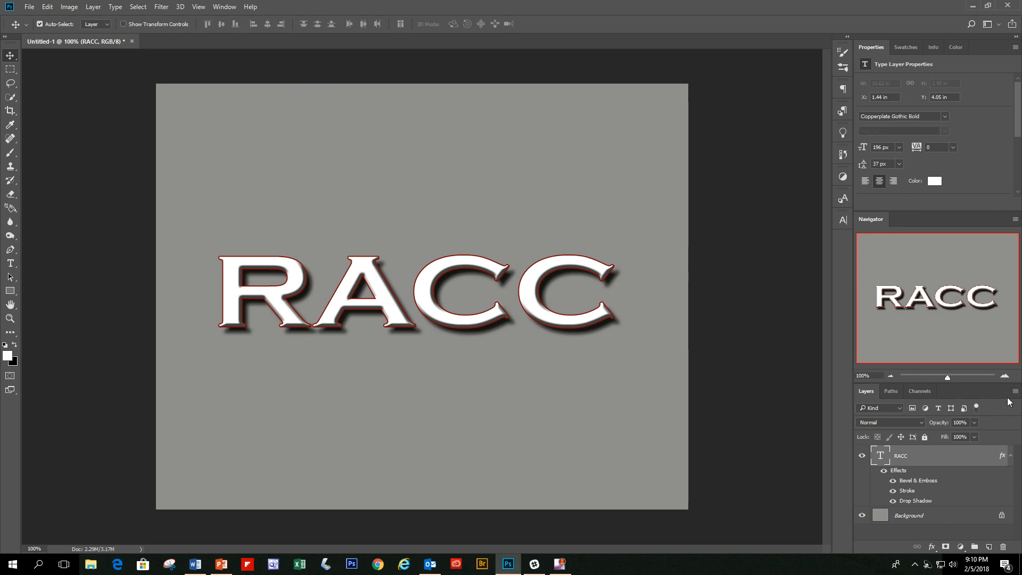
Enable Pattern Overlay on the RACC layer and change its blend mode to Normal.
{"action": "left_click", "coordinate": [1004, 377]}
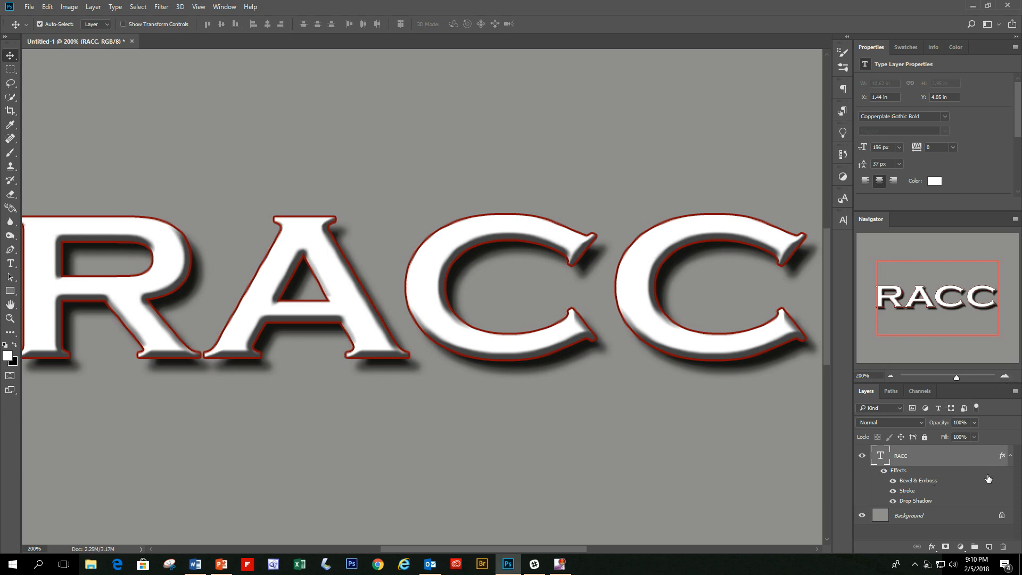
{"action": "double_click", "coordinate": [956, 457]}
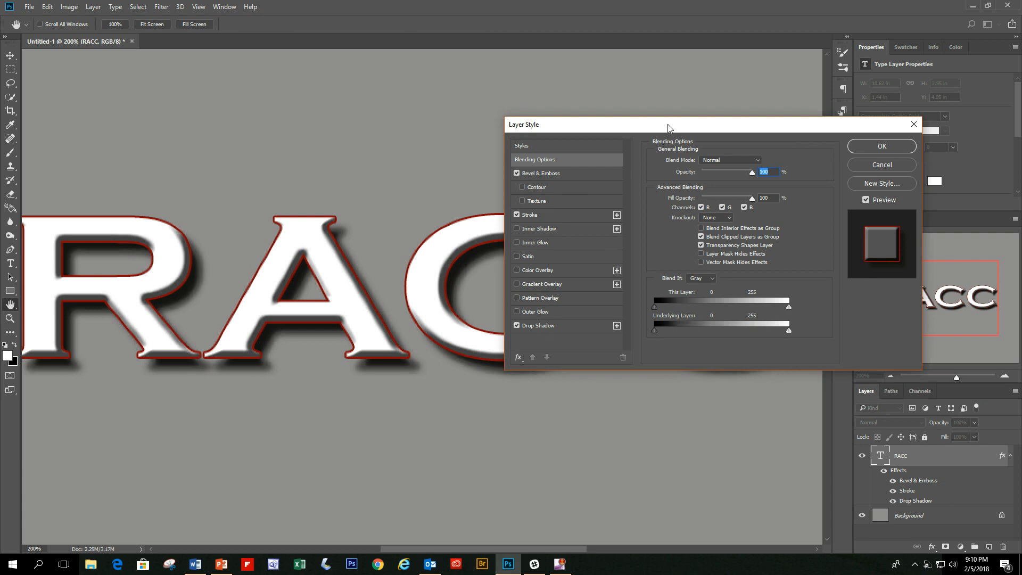
{"action": "left_click_drag", "start_coordinate": [666, 128], "coordinate": [778, 153]}
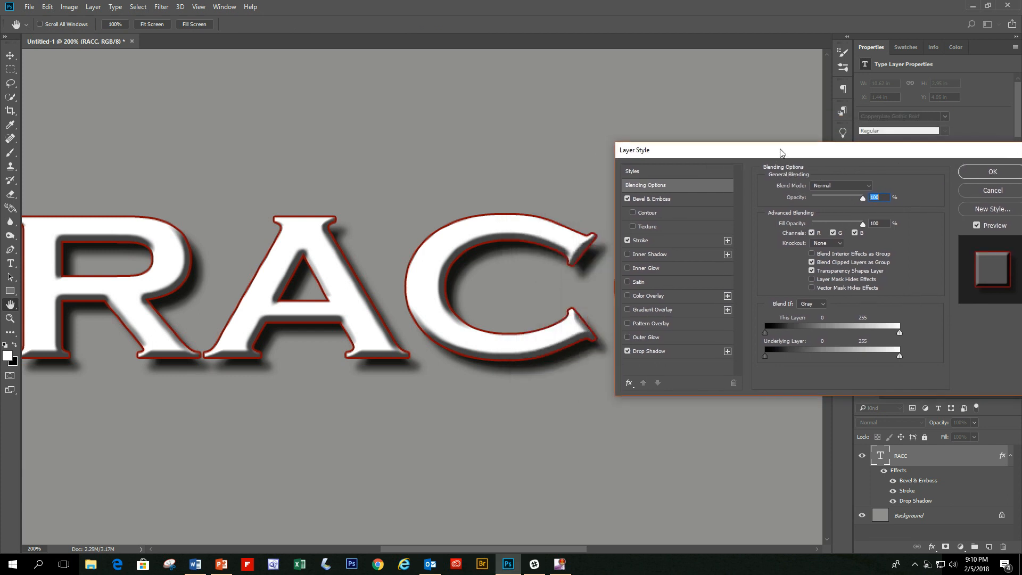
{"action": "left_click", "coordinate": [629, 324]}
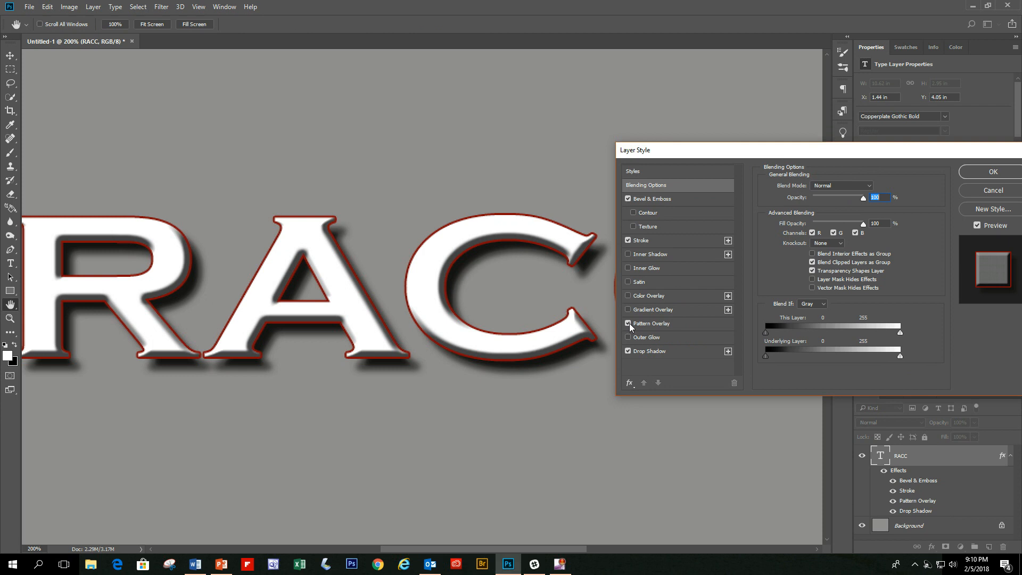
{"action": "left_click", "coordinate": [658, 329]}
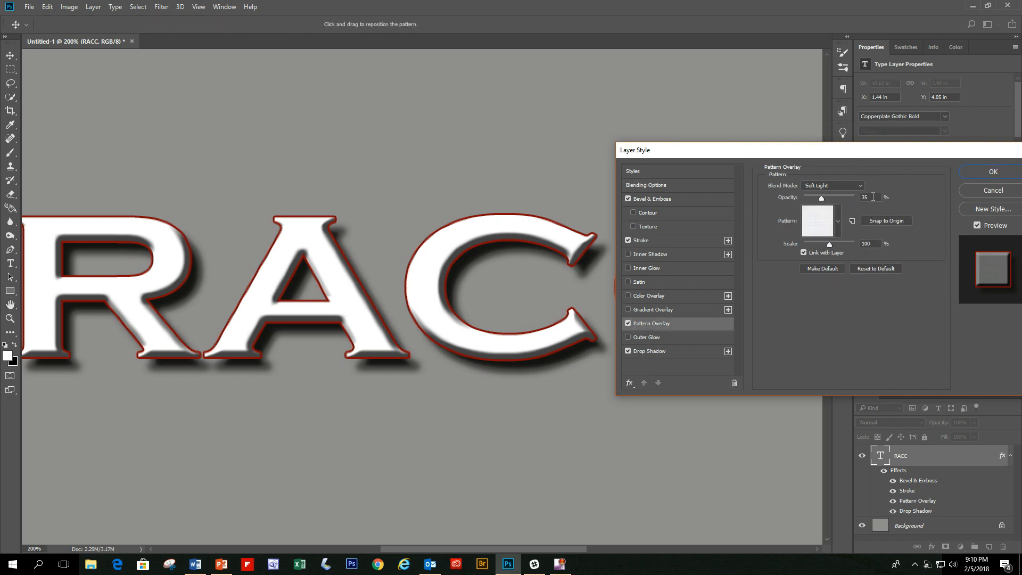
{"action": "left_click", "coordinate": [859, 186]}
{"action": "left_click", "coordinate": [831, 196]}
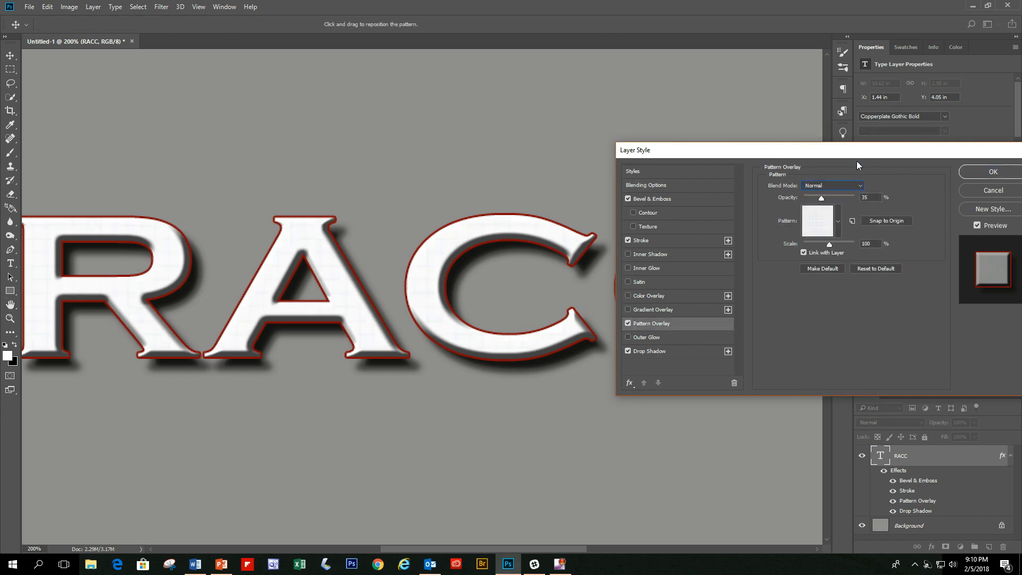
{"action": "left_click_drag", "start_coordinate": [857, 161], "coordinate": [861, 191]}
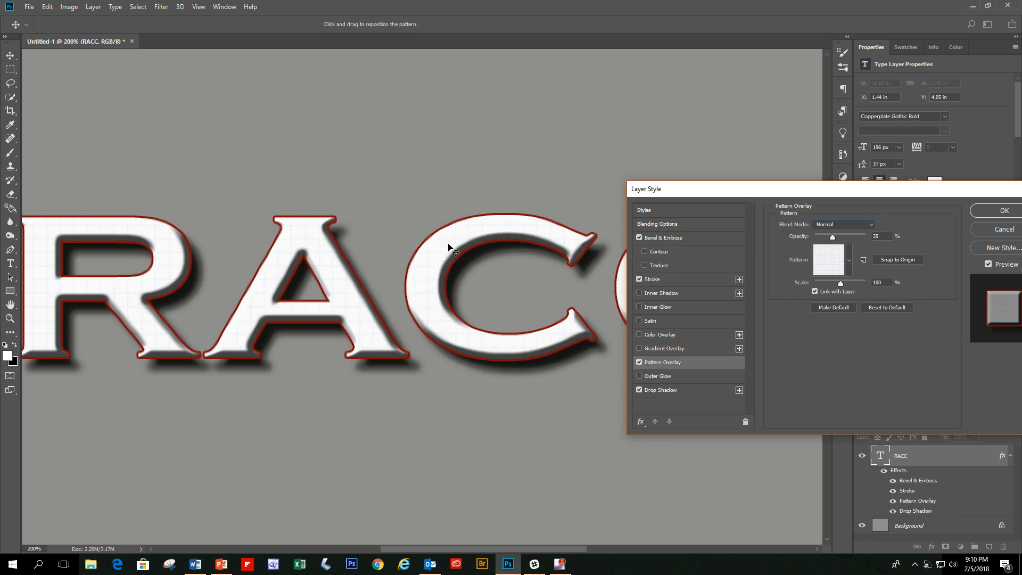
Try a coarse, bumpy gray pattern for the Pattern Overlay and apply it to the text.
{"action": "left_click", "coordinate": [849, 260]}
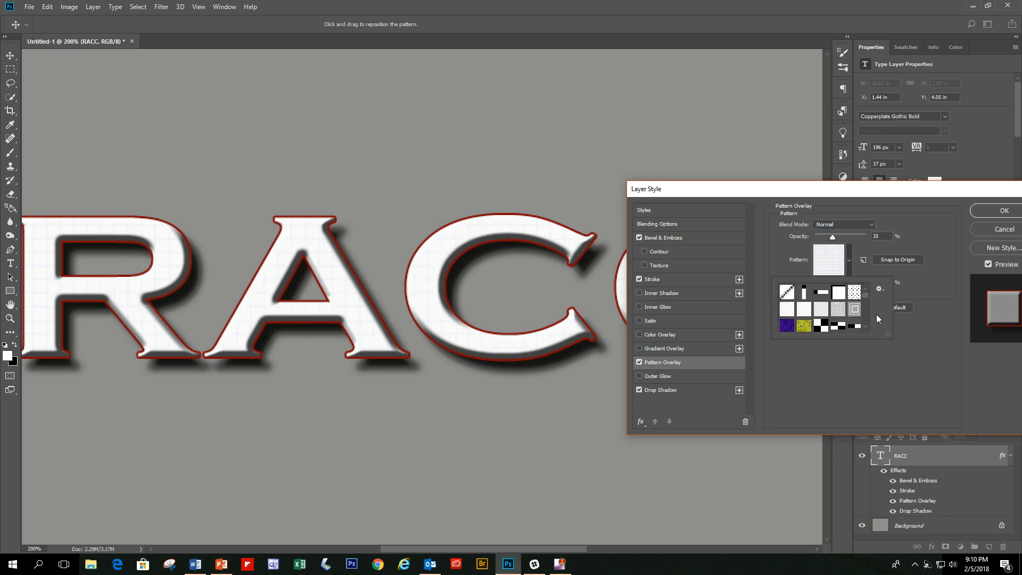
{"action": "left_click_drag", "start_coordinate": [865, 295], "coordinate": [867, 304]}
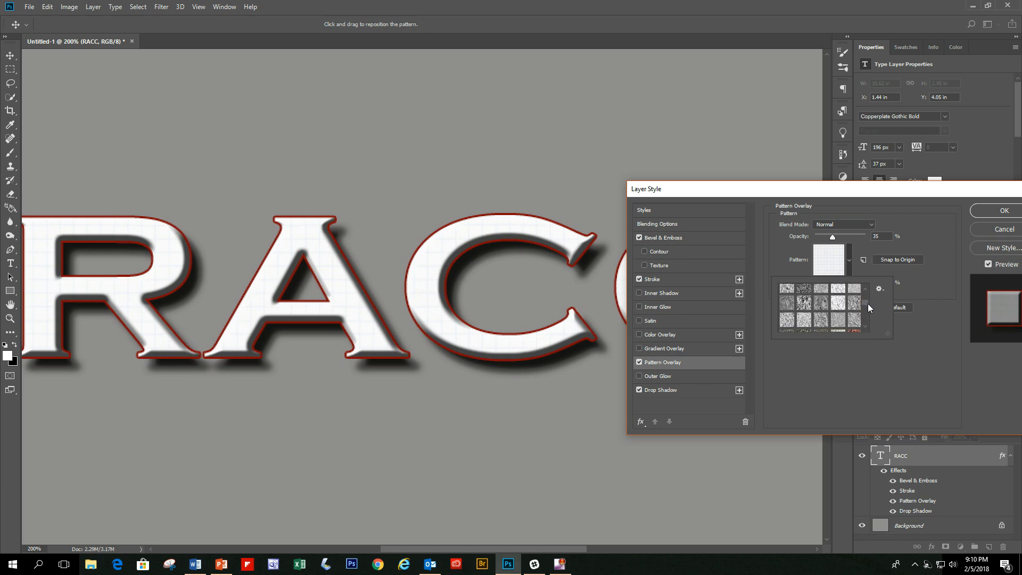
{"action": "left_click", "coordinate": [787, 319]}
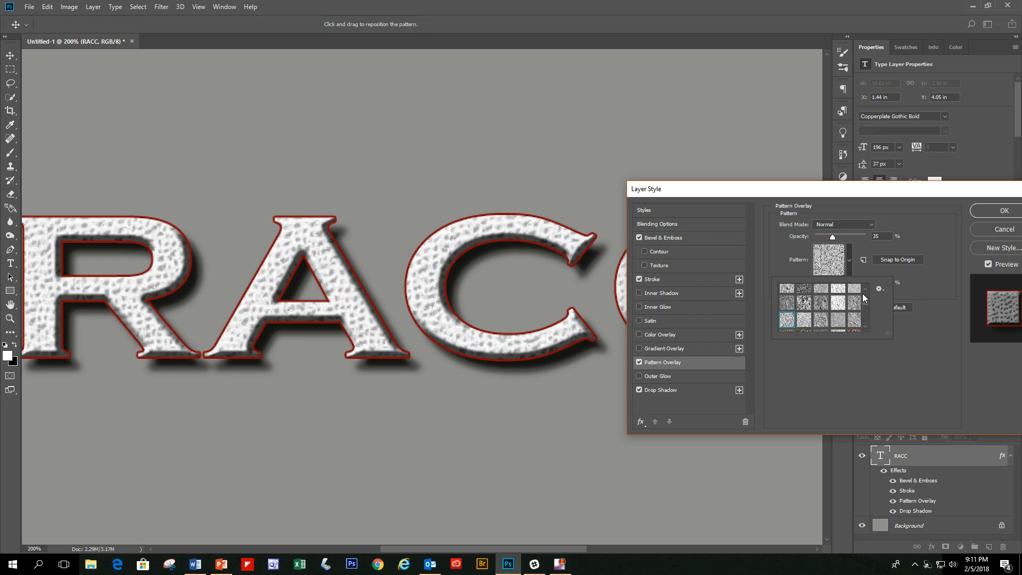
{"action": "left_click", "coordinate": [981, 215]}
{"action": "left_click", "coordinate": [985, 213]}
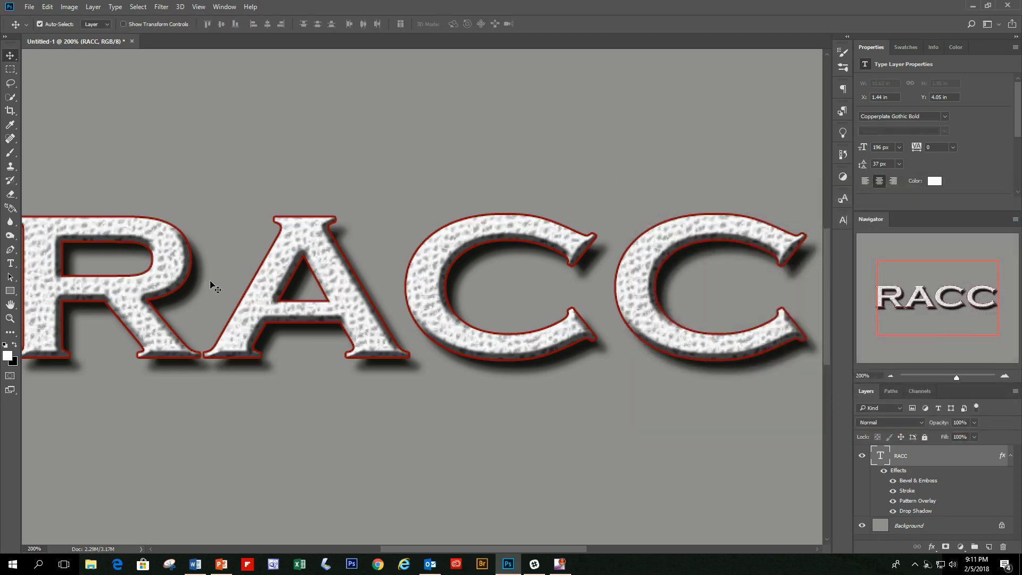
{"action": "left_click", "coordinate": [891, 375]}
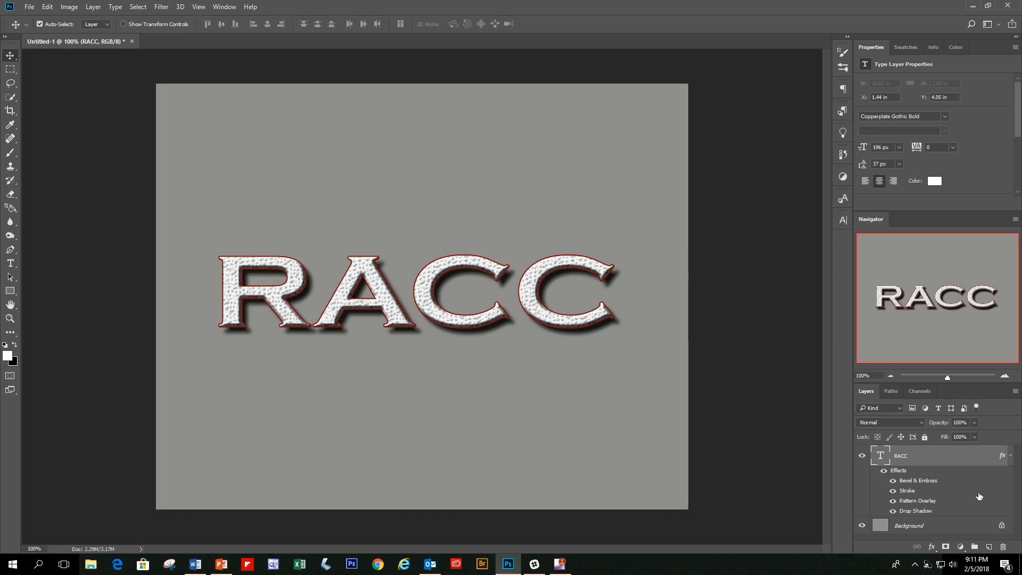
Replace the overlay's pattern with the mottled gray stone texture, apply it, and inspect the letters up close.
{"action": "double_click", "coordinate": [925, 503]}
{"action": "left_click_drag", "start_coordinate": [575, 106], "coordinate": [891, 167]}
{"action": "left_click", "coordinate": [841, 236]}
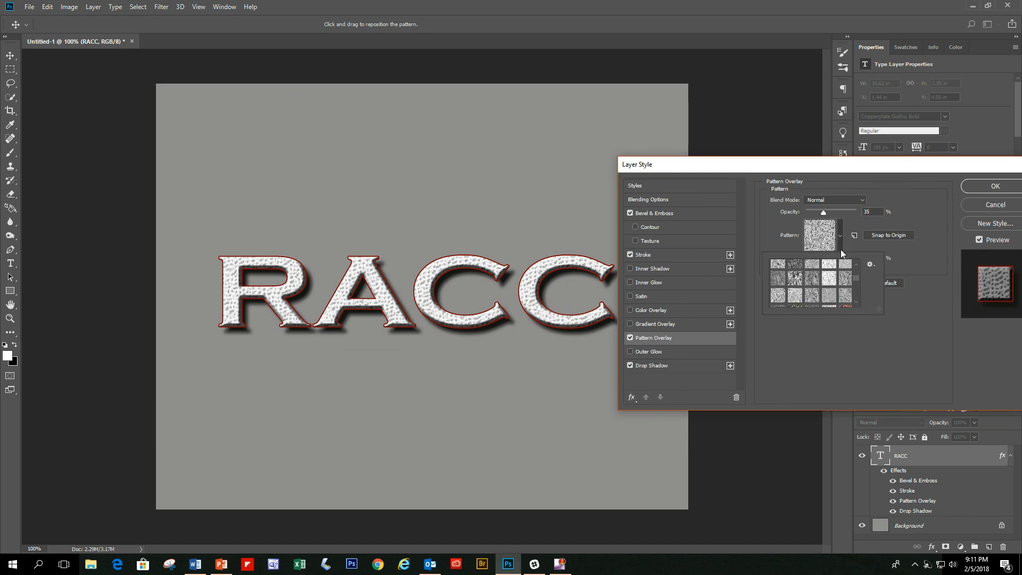
{"action": "scroll", "coordinate": [854, 280], "scroll_direction": "down", "scroll_amount": 5}
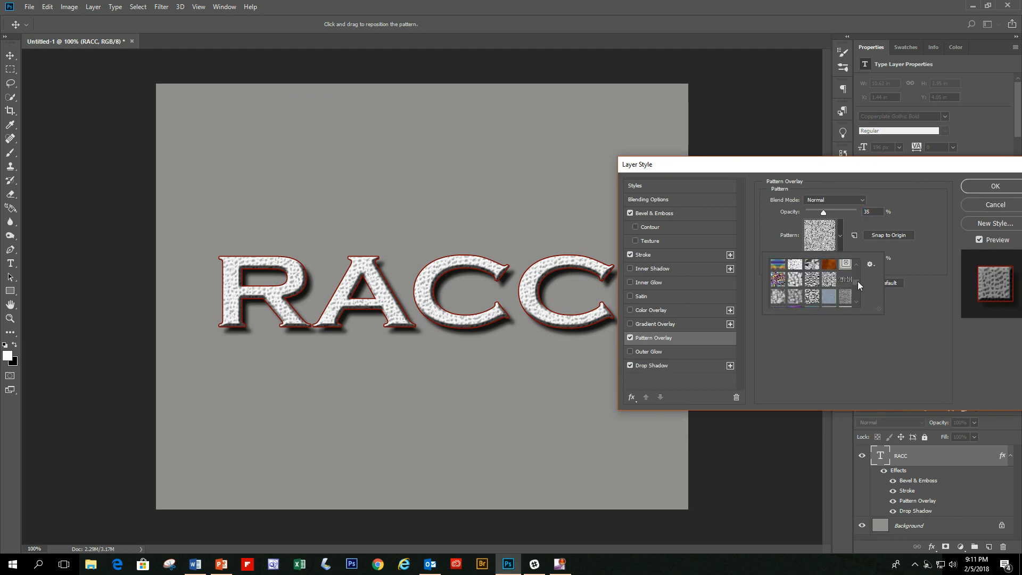
{"action": "scroll", "coordinate": [860, 286], "scroll_direction": "up", "scroll_amount": 2}
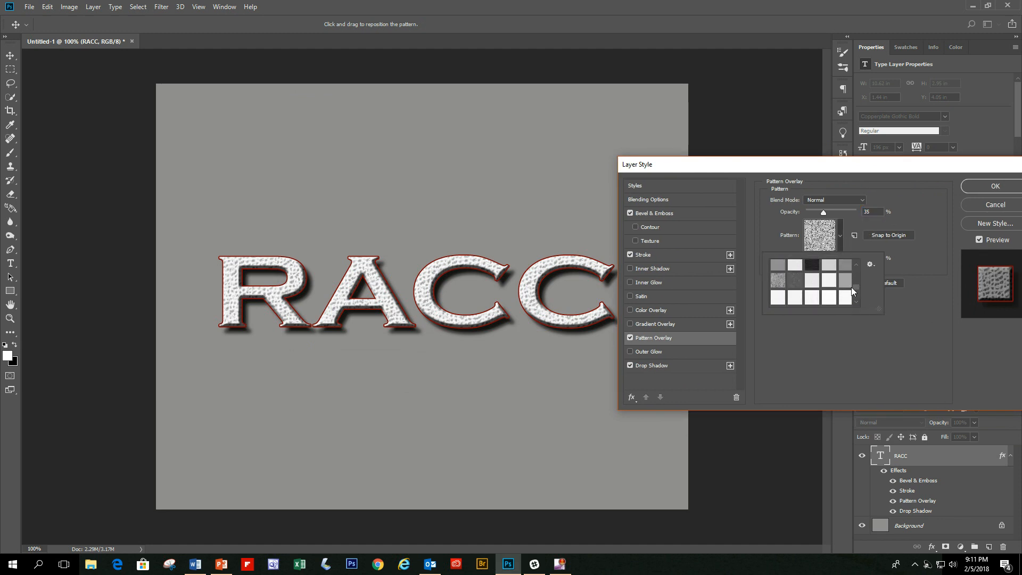
{"action": "left_click", "coordinate": [777, 282]}
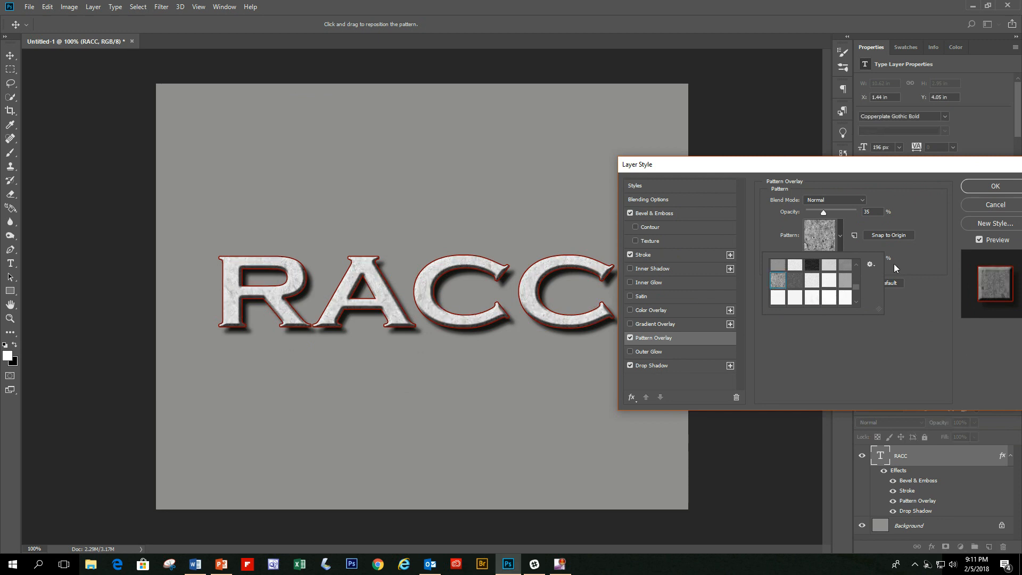
{"action": "left_click", "coordinate": [988, 186]}
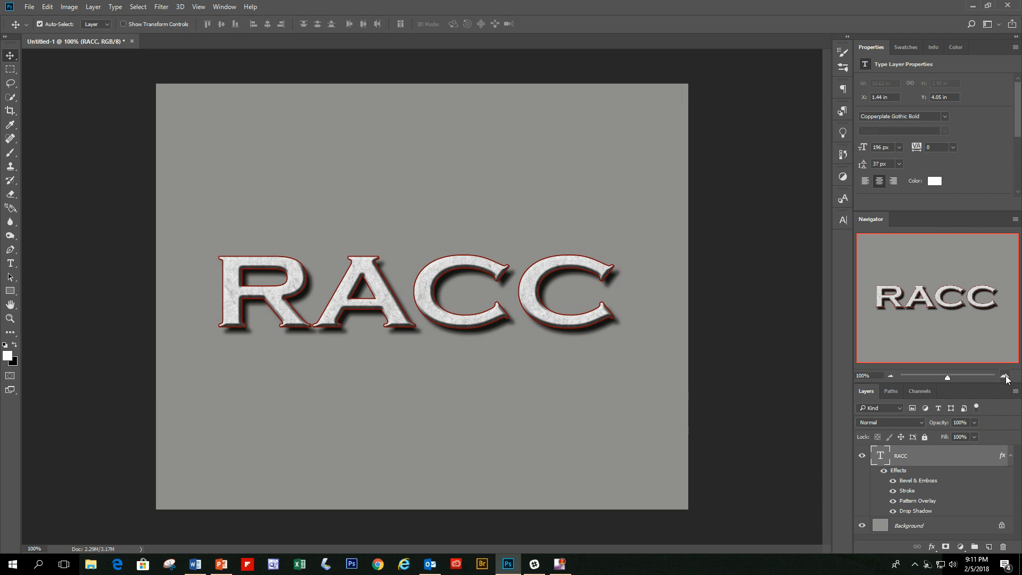
{"action": "left_click", "coordinate": [1005, 377]}
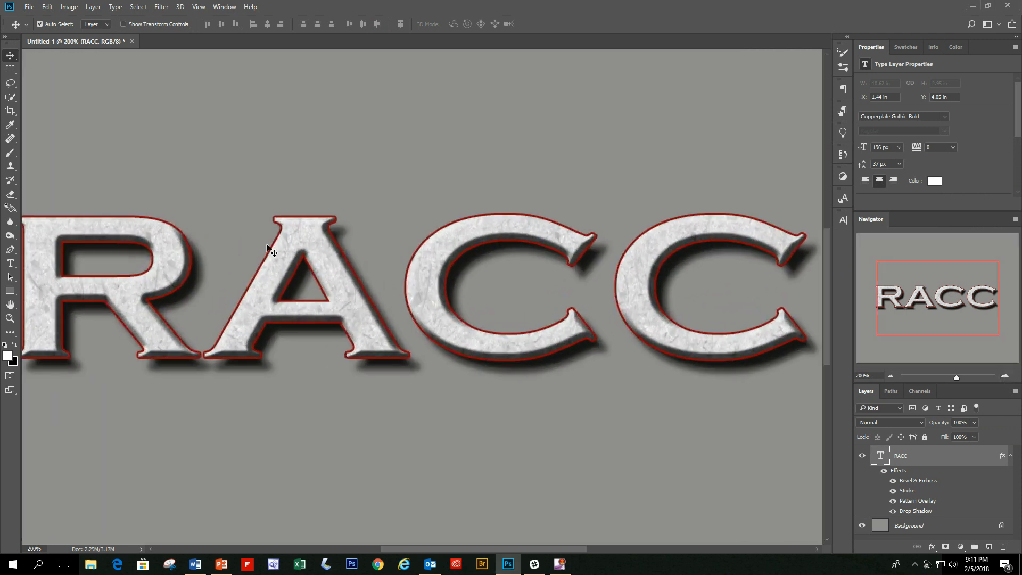
{"action": "left_click", "coordinate": [891, 375]}
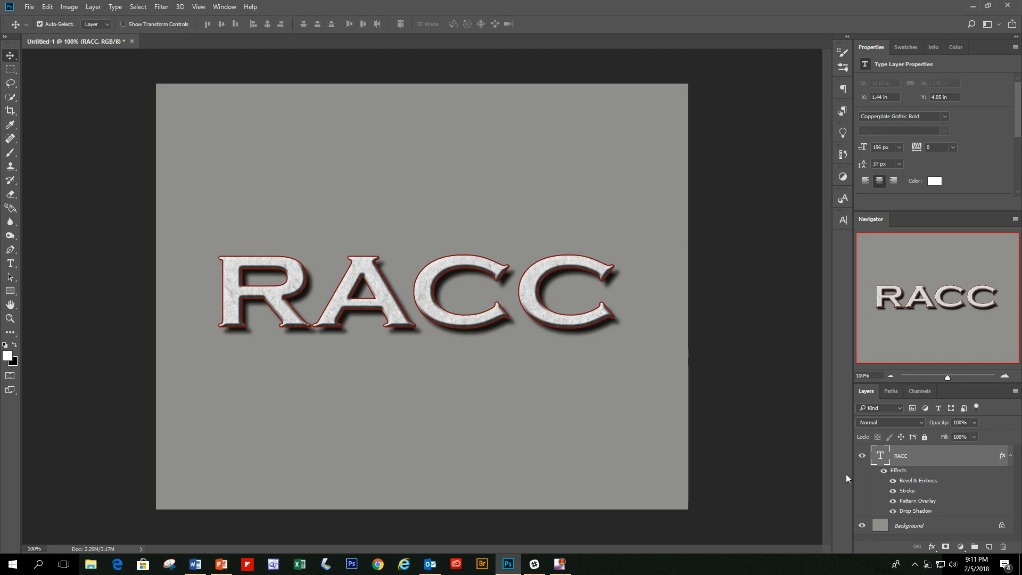
Set the Pattern Overlay's opacity to 55%, try a different scale, and return the scale to 100%.
{"action": "double_click", "coordinate": [914, 503]}
{"action": "left_click_drag", "start_coordinate": [534, 108], "coordinate": [888, 197]}
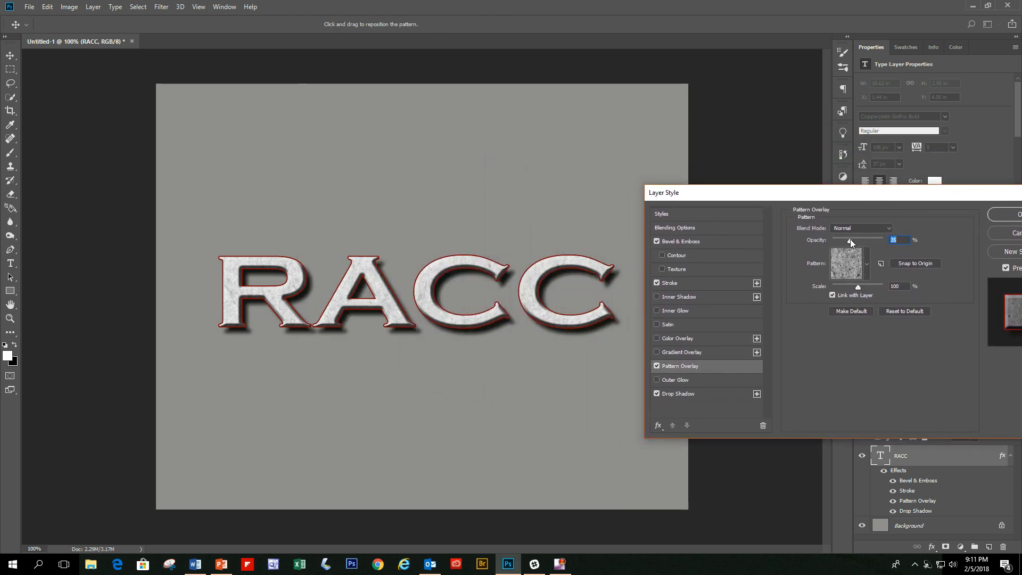
{"action": "mouse_move", "coordinate": [851, 240]}
{"action": "left_mouse_down"}
{"action": "mouse_move", "coordinate": [874, 240]}
{"action": "mouse_move", "coordinate": [853, 241]}
{"action": "mouse_move", "coordinate": [866, 244]}
{"action": "left_mouse_up"}
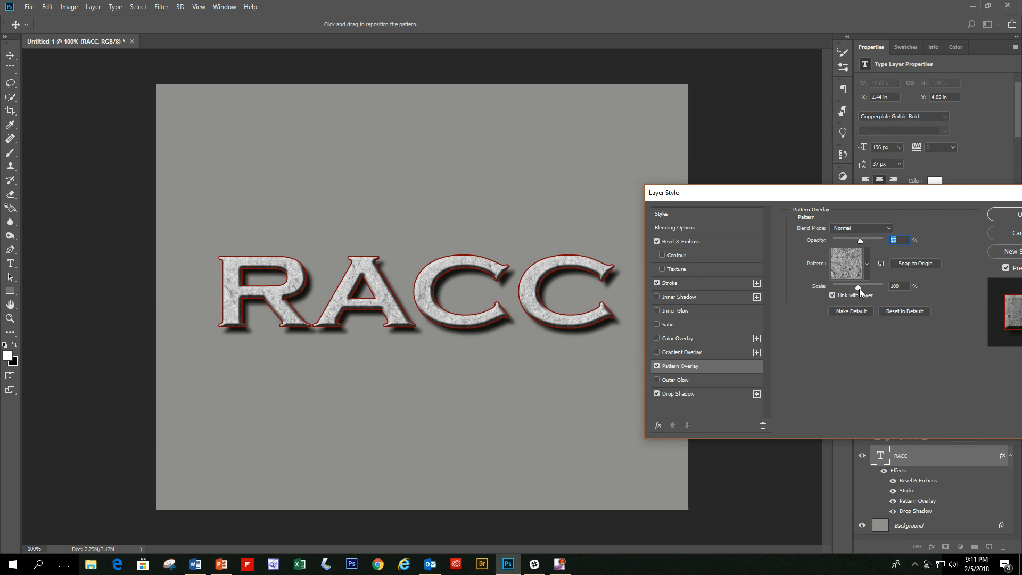
{"action": "mouse_move", "coordinate": [860, 289]}
{"action": "left_mouse_down"}
{"action": "mouse_move", "coordinate": [843, 290]}
{"action": "mouse_move", "coordinate": [874, 289]}
{"action": "mouse_move", "coordinate": [857, 291]}
{"action": "left_mouse_up"}
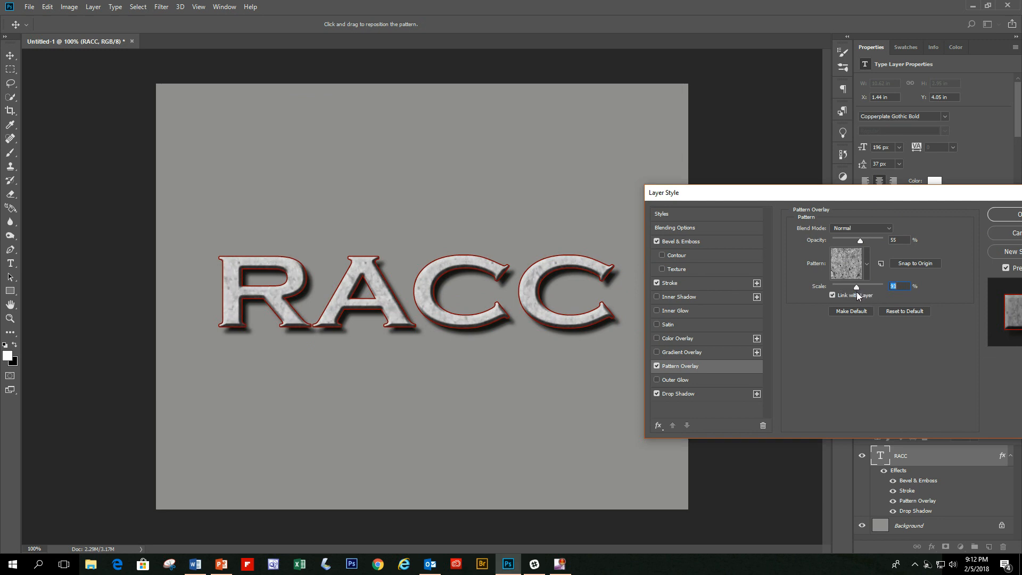
{"action": "type", "text": "100"}
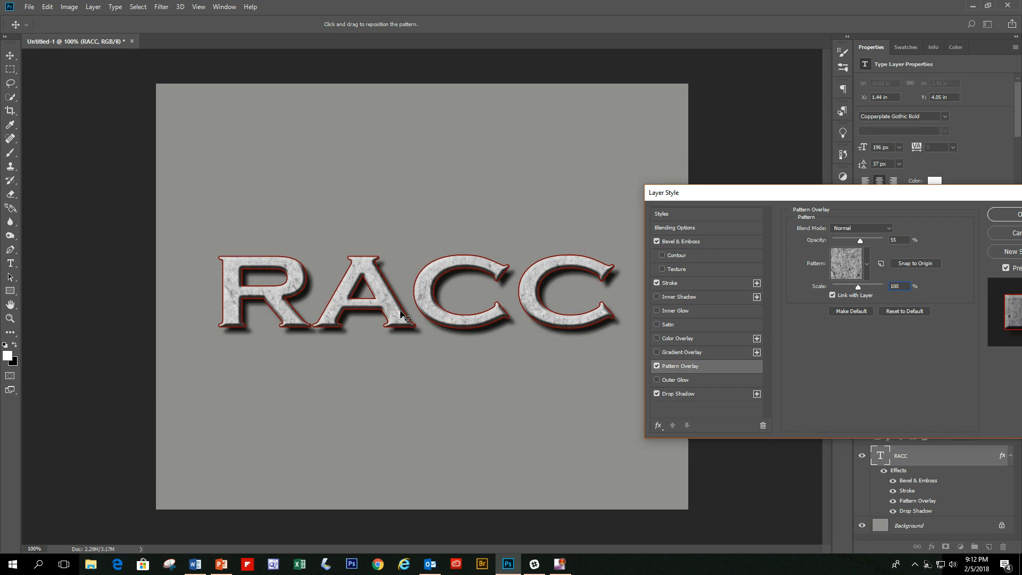
{"action": "left_click_drag", "start_coordinate": [964, 197], "coordinate": [863, 208]}
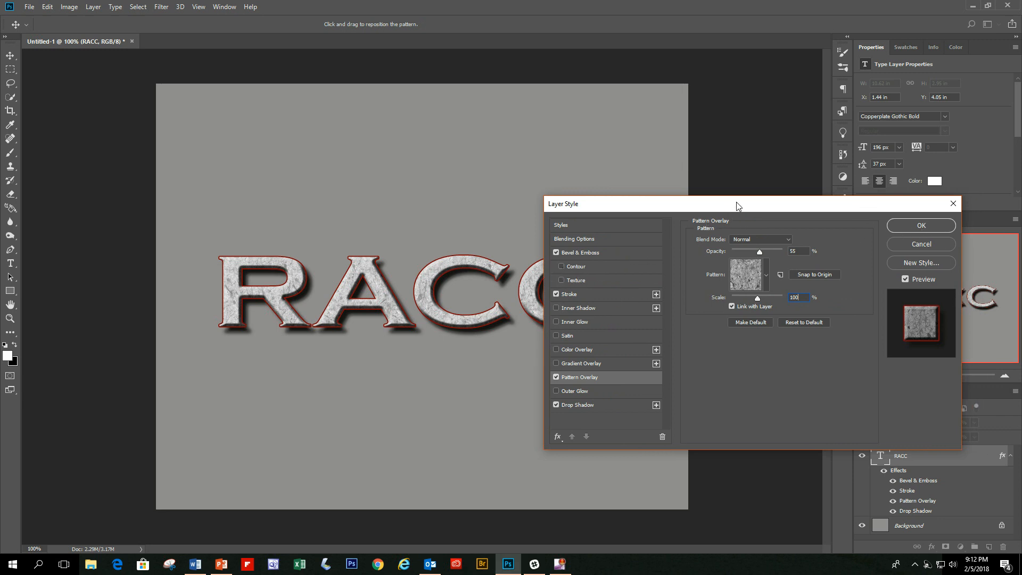
{"action": "left_click_drag", "start_coordinate": [738, 206], "coordinate": [859, 193]}
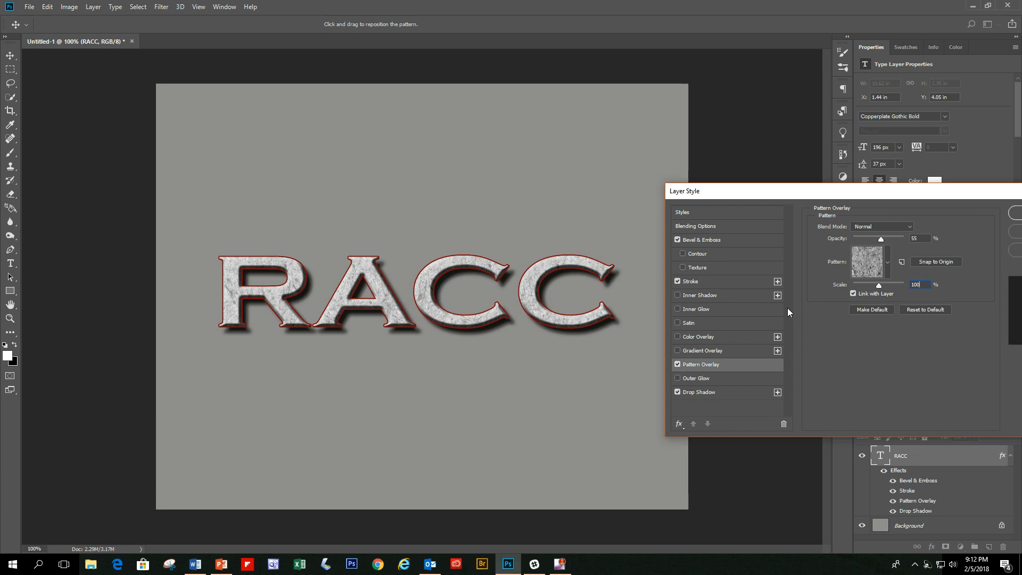
Enable Gradient Overlay on the RACC text, try copper and pink gradients, and use the orange-to-white gradient at 34% opacity.
{"action": "left_click", "coordinate": [678, 351]}
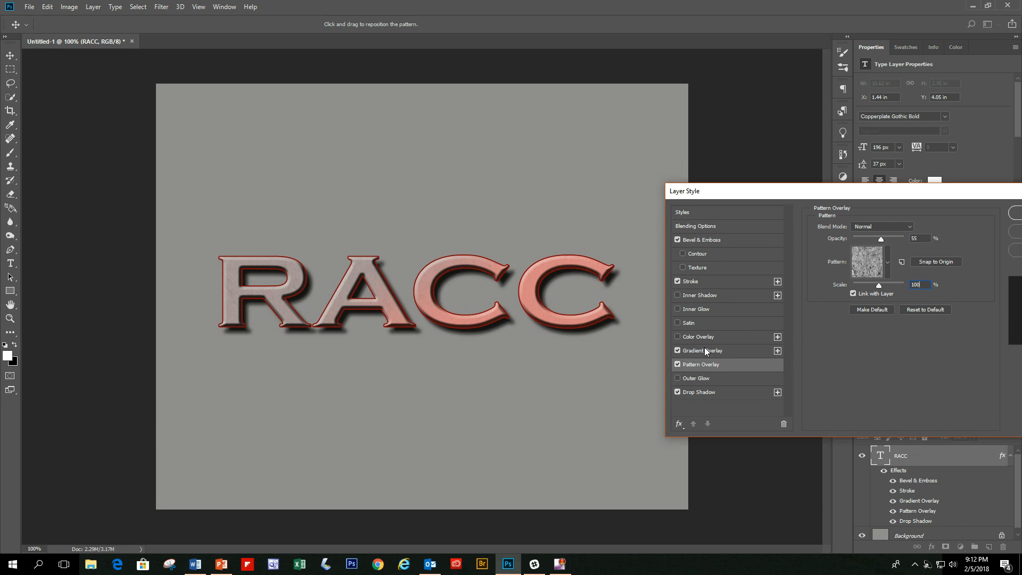
{"action": "left_click", "coordinate": [708, 349]}
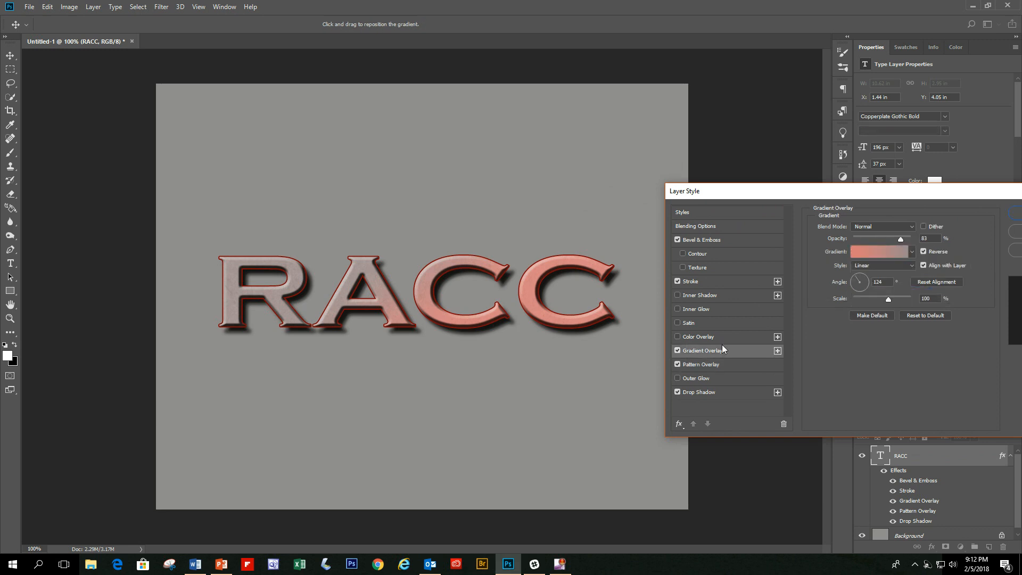
{"action": "left_click", "coordinate": [911, 252]}
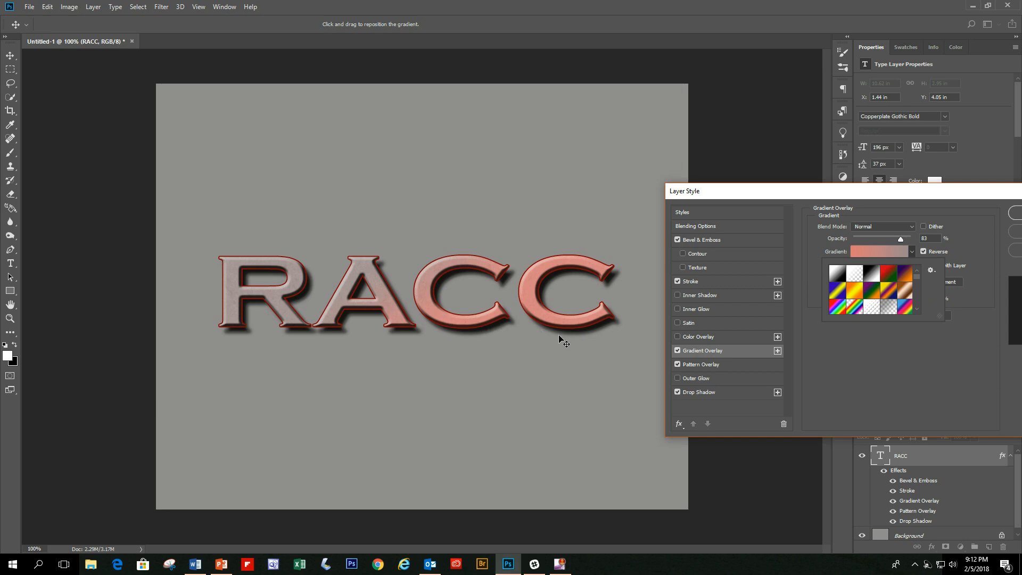
{"action": "left_click", "coordinate": [907, 296]}
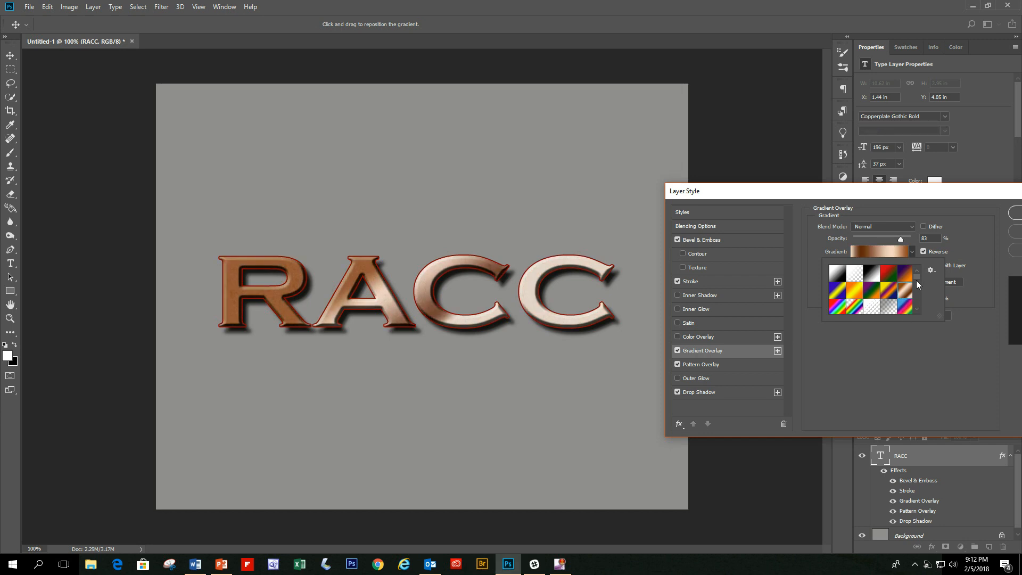
{"action": "left_click_drag", "start_coordinate": [918, 279], "coordinate": [918, 286]}
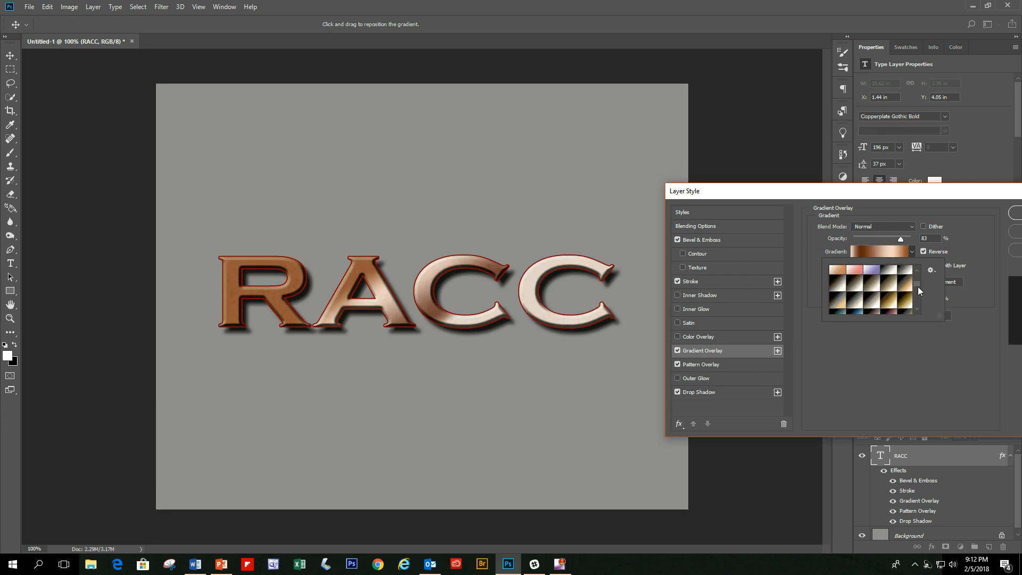
{"action": "left_click", "coordinate": [856, 274]}
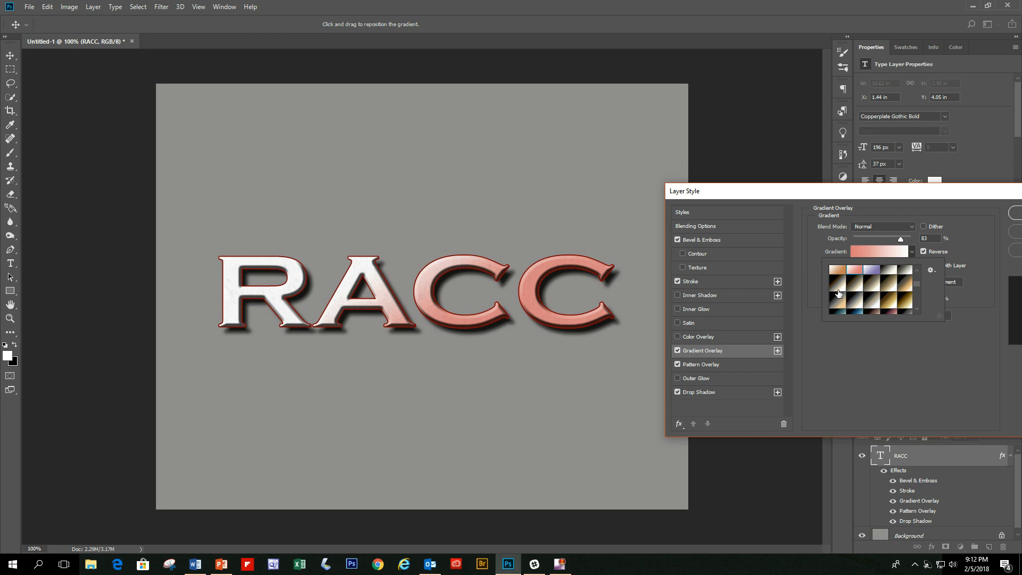
{"action": "left_click", "coordinate": [838, 272]}
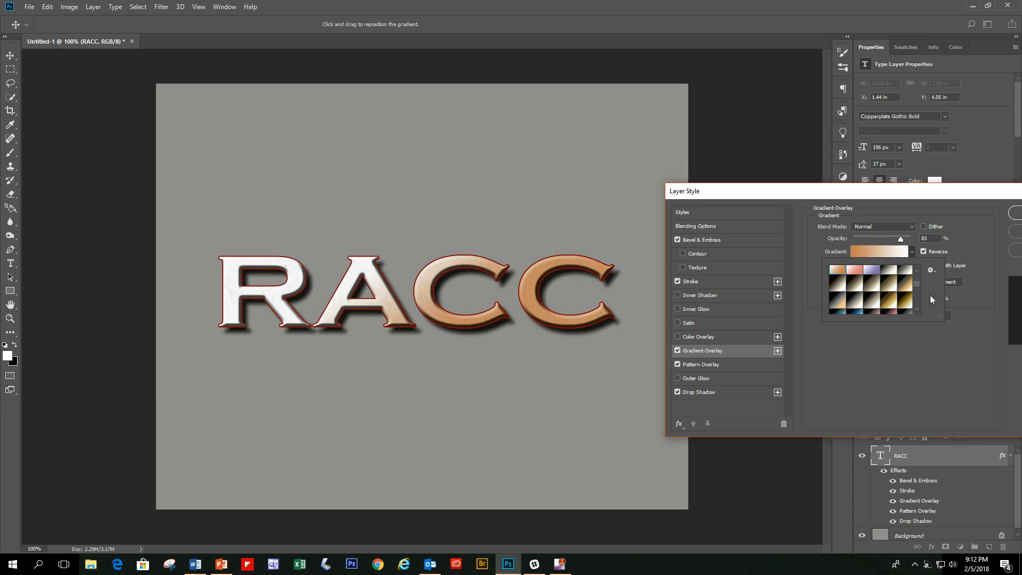
{"action": "left_click", "coordinate": [934, 358]}
{"action": "left_click_drag", "start_coordinate": [905, 246], "coordinate": [873, 254]}
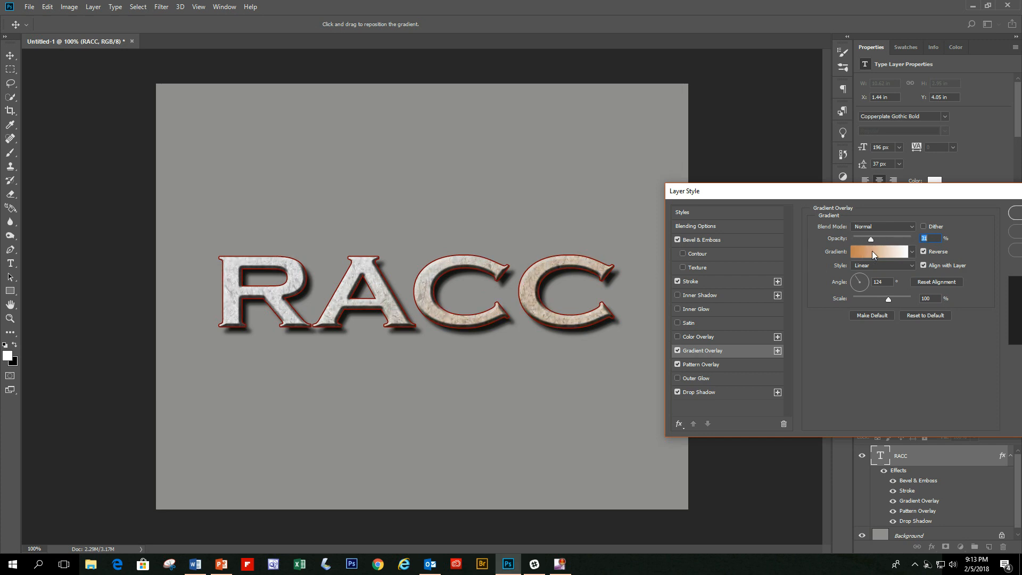
Try the Radial style for the Gradient Overlay, return it to Linear, and apply the layer style.
{"action": "left_click", "coordinate": [912, 266]}
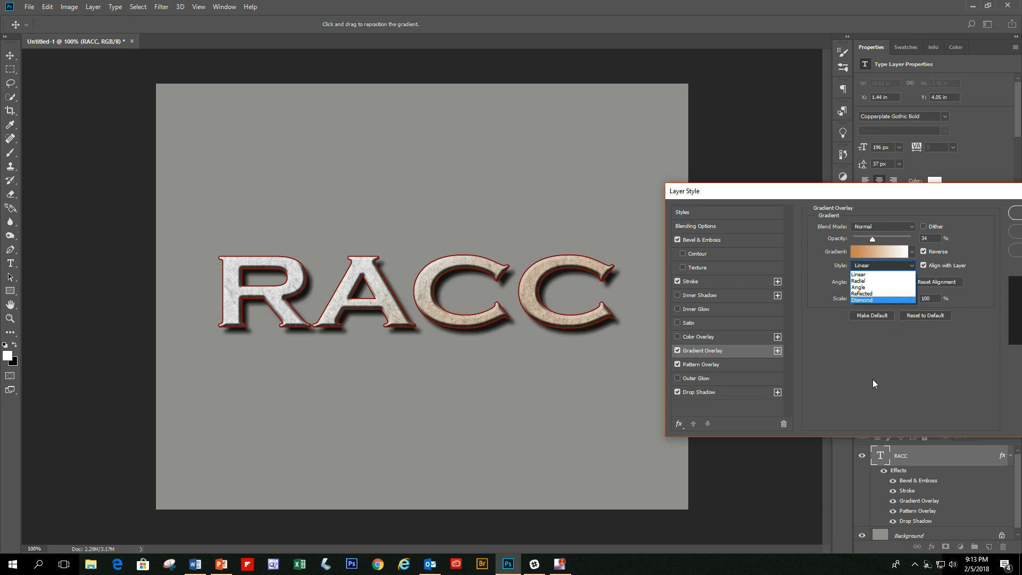
{"action": "left_click", "coordinate": [863, 281]}
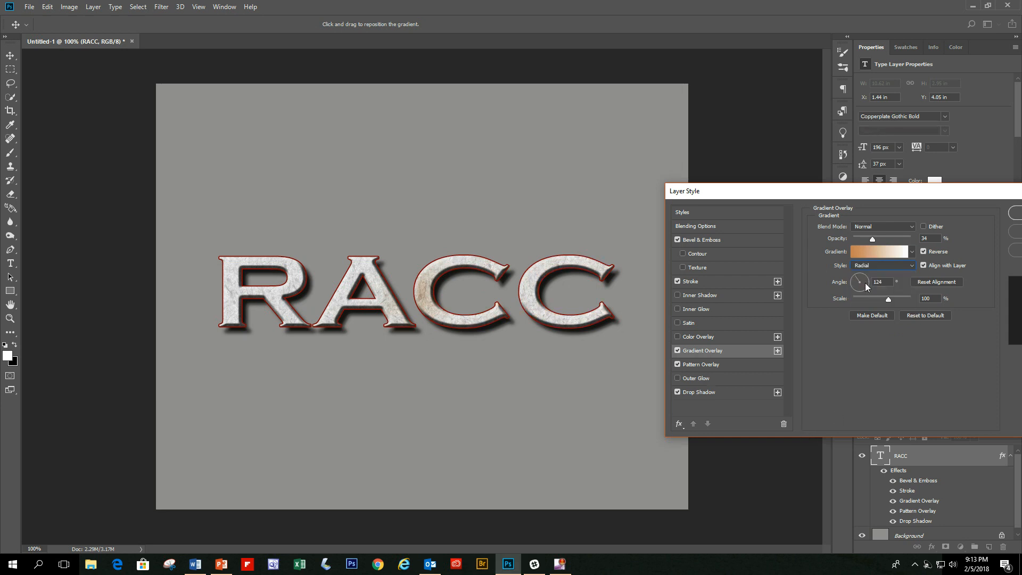
{"action": "left_click", "coordinate": [911, 252]}
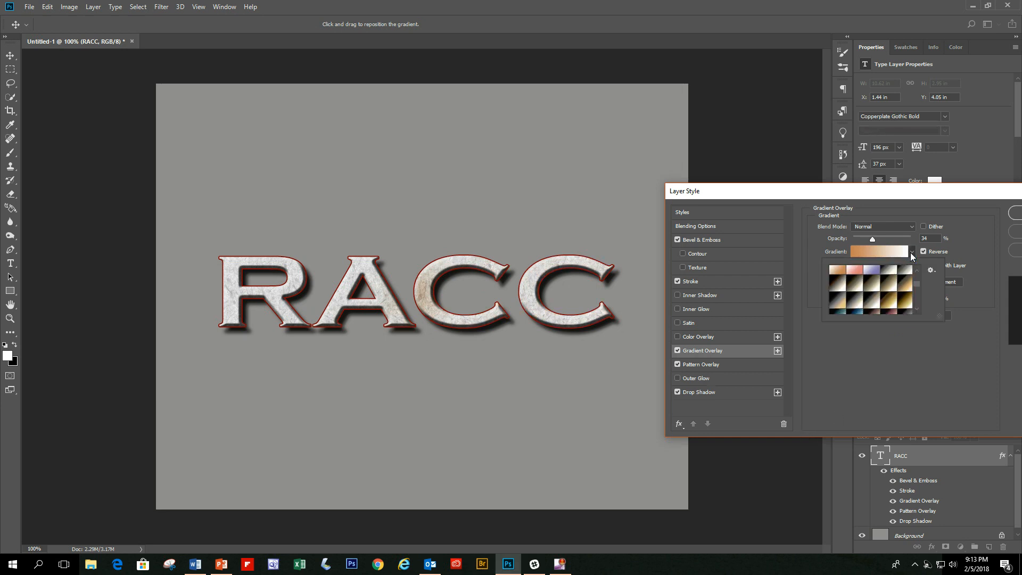
{"action": "left_click", "coordinate": [912, 252]}
{"action": "left_click", "coordinate": [909, 265]}
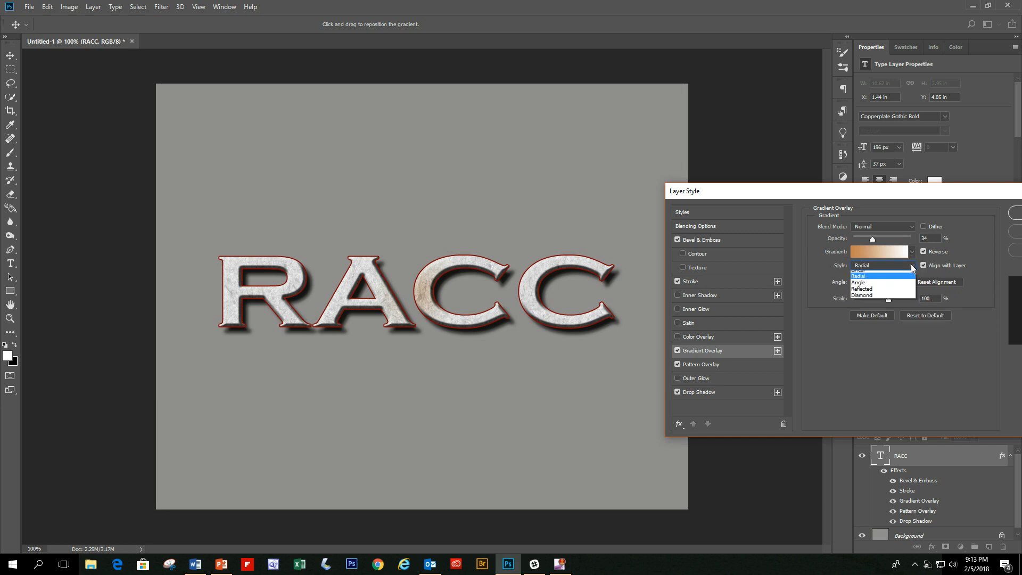
{"action": "left_click", "coordinate": [865, 281]}
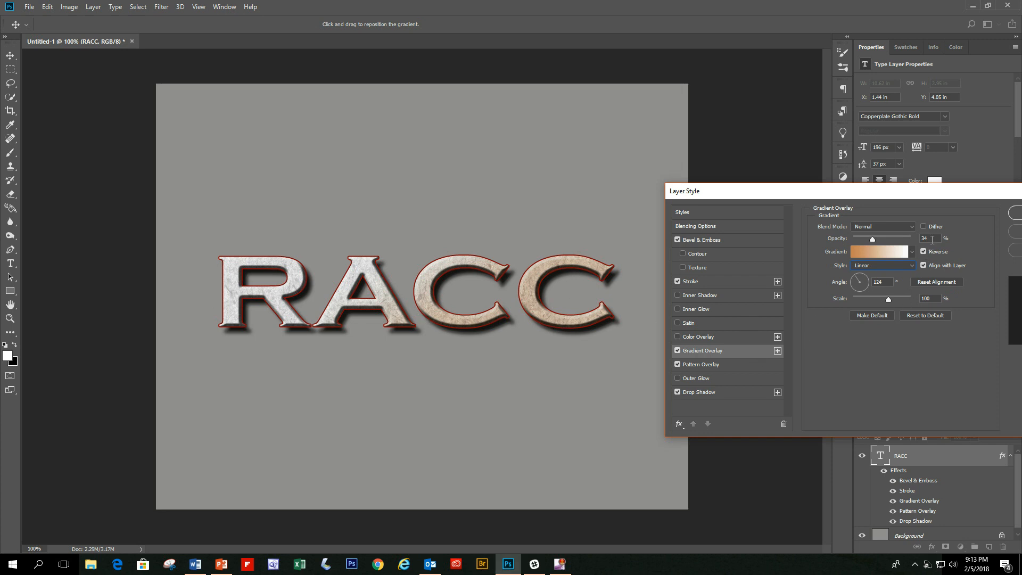
{"action": "left_click_drag", "start_coordinate": [918, 196], "coordinate": [818, 224]}
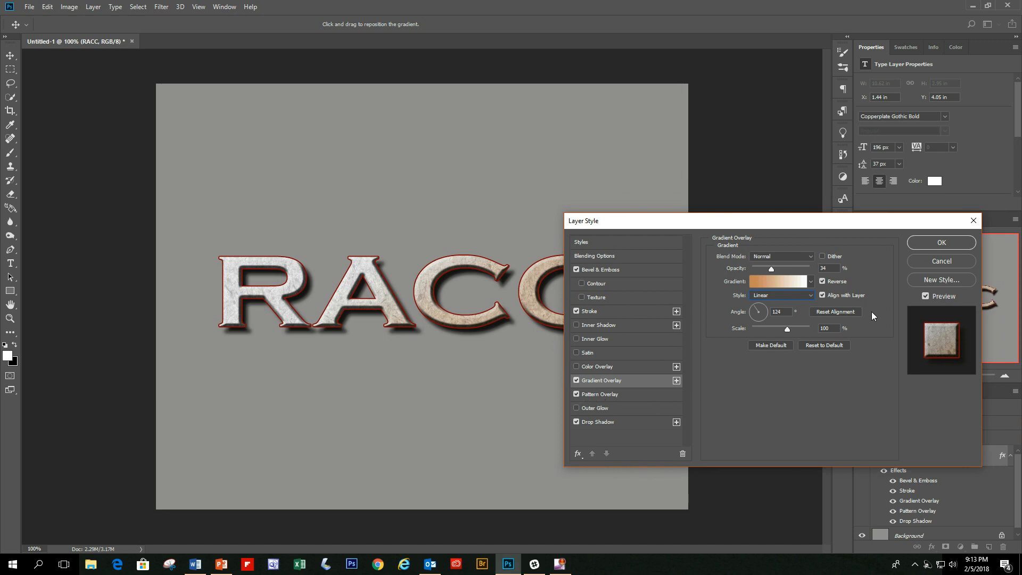
{"action": "left_click", "coordinate": [923, 244]}
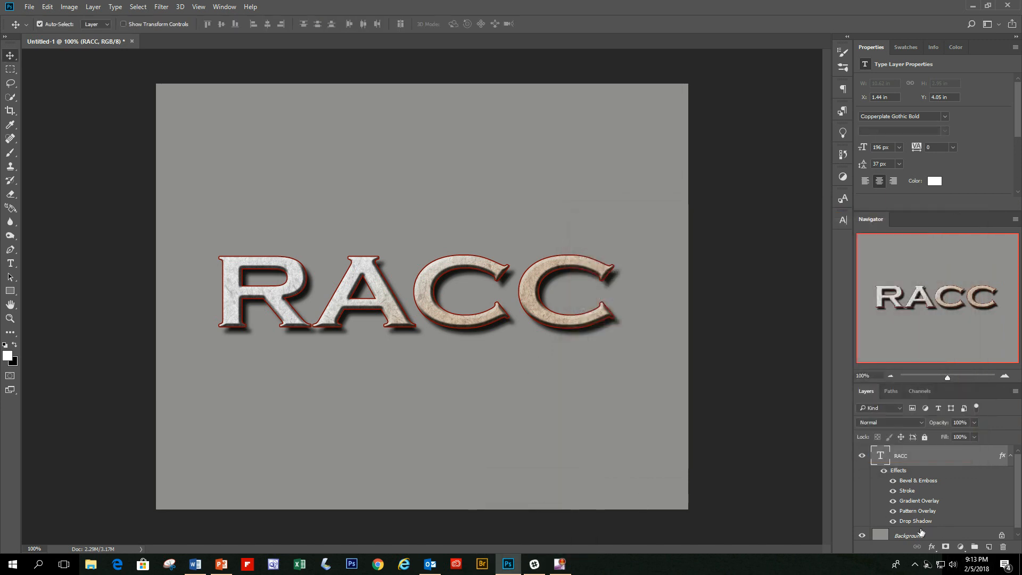
Hide all effects on the RACC layer, and show Bevel & Emboss, Drop Shadow, Pattern Overlay, Stroke and Gradient Overlay again one by one.
{"action": "left_click_drag", "start_coordinate": [893, 511], "coordinate": [893, 481]}
{"action": "left_click", "coordinate": [893, 520]}
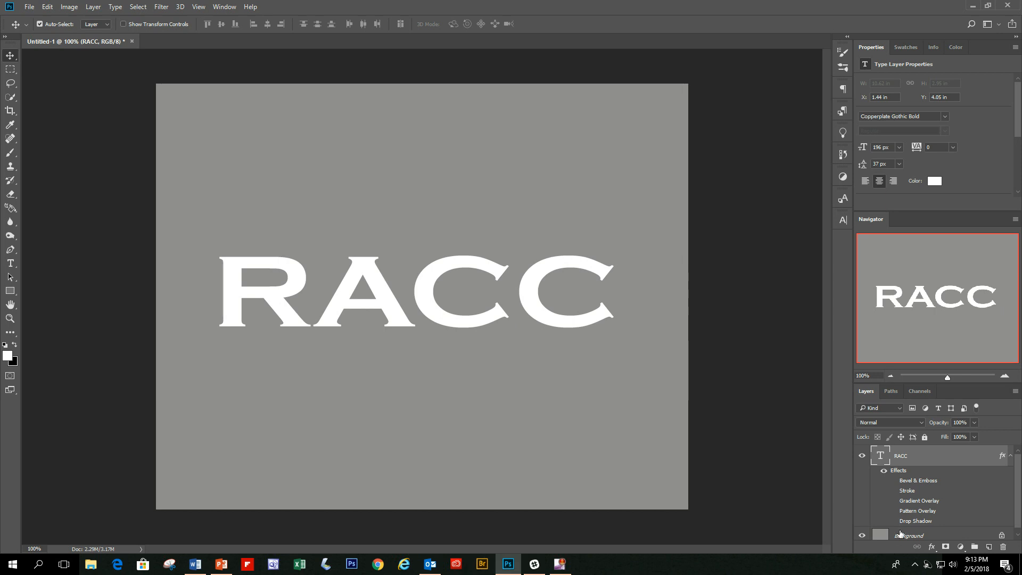
{"action": "left_click", "coordinate": [893, 481]}
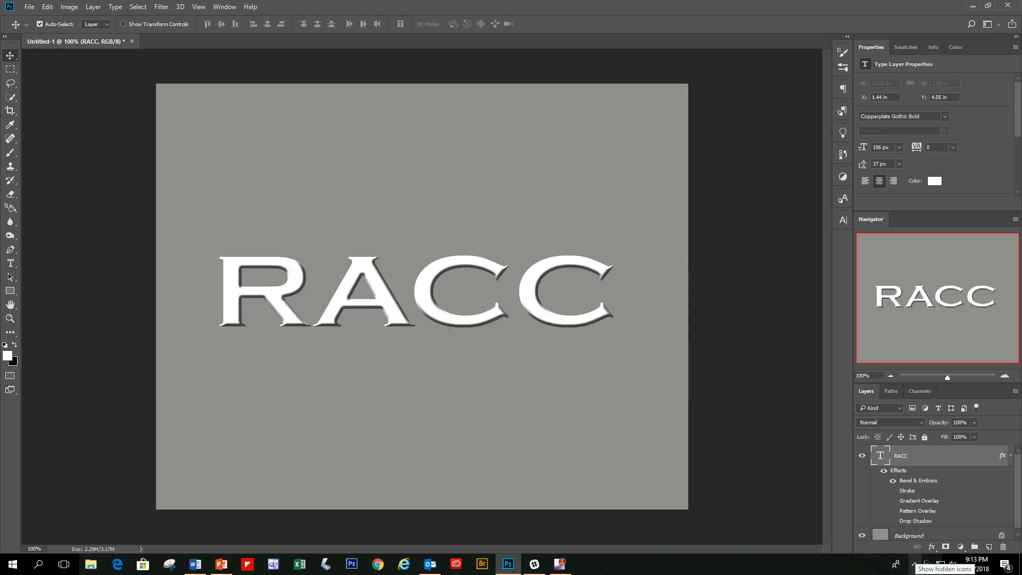
{"action": "left_click", "coordinate": [893, 522]}
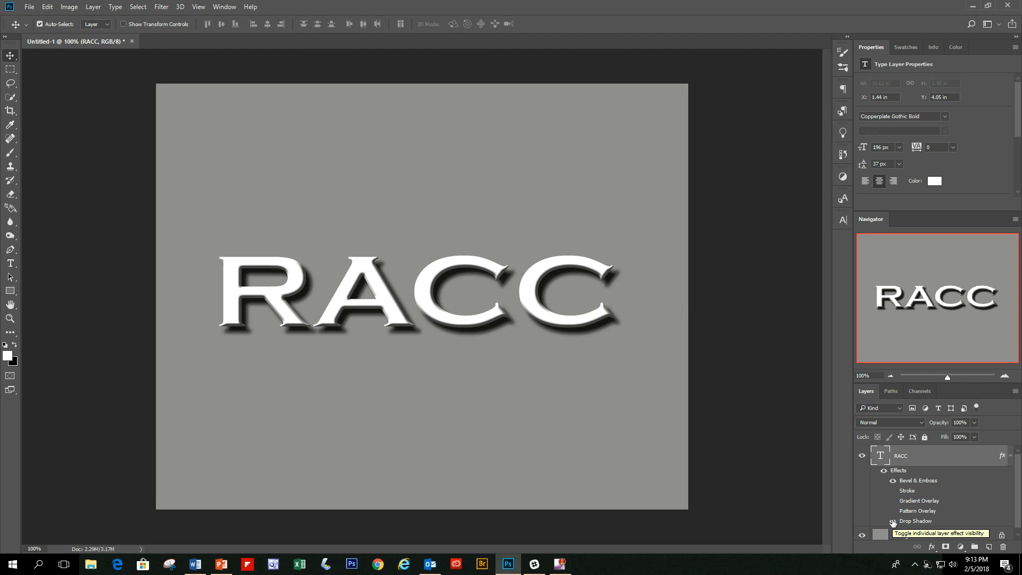
{"action": "left_click", "coordinate": [893, 512]}
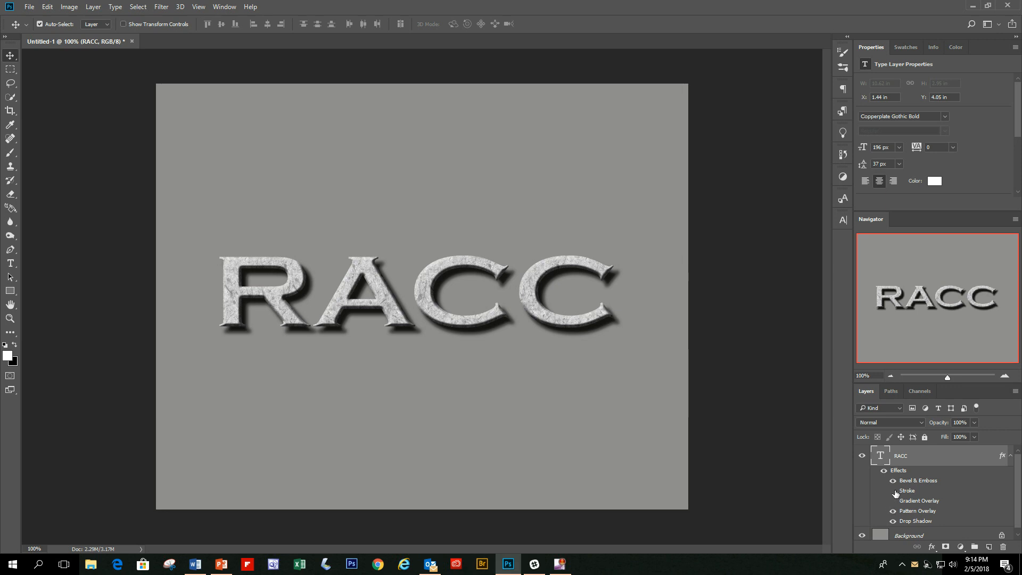
{"action": "left_click", "coordinate": [894, 491]}
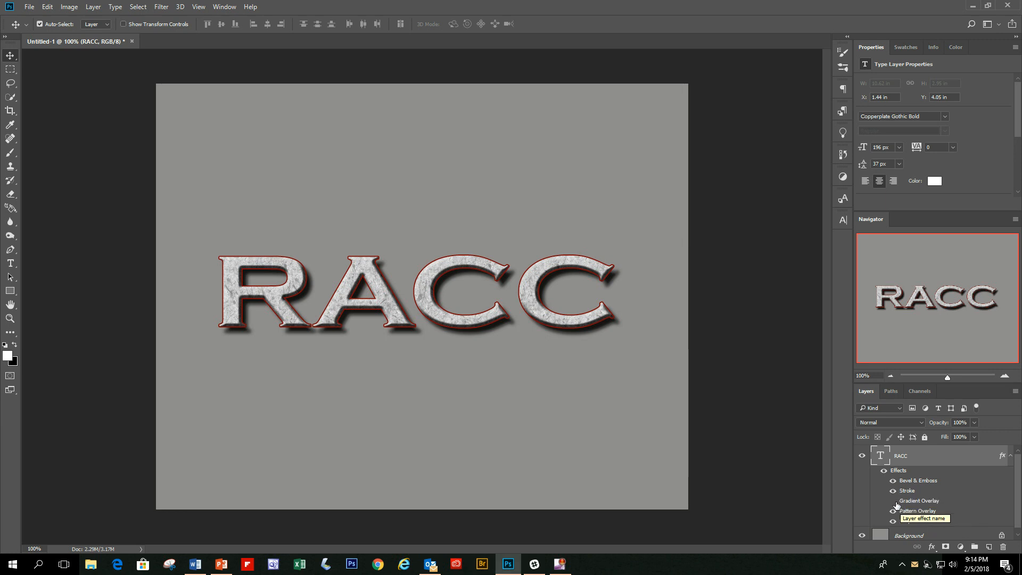
{"action": "left_click", "coordinate": [894, 502]}
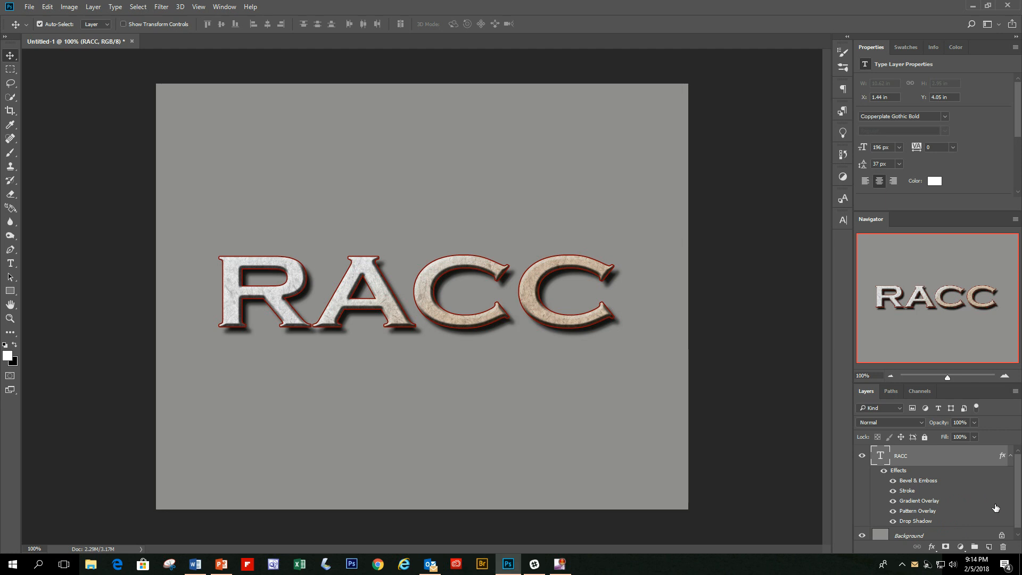
Reopen the RACC layer's styles, enable Color Overlay, and set its color to muted teal 3d7479.
{"action": "double_click", "coordinate": [965, 456]}
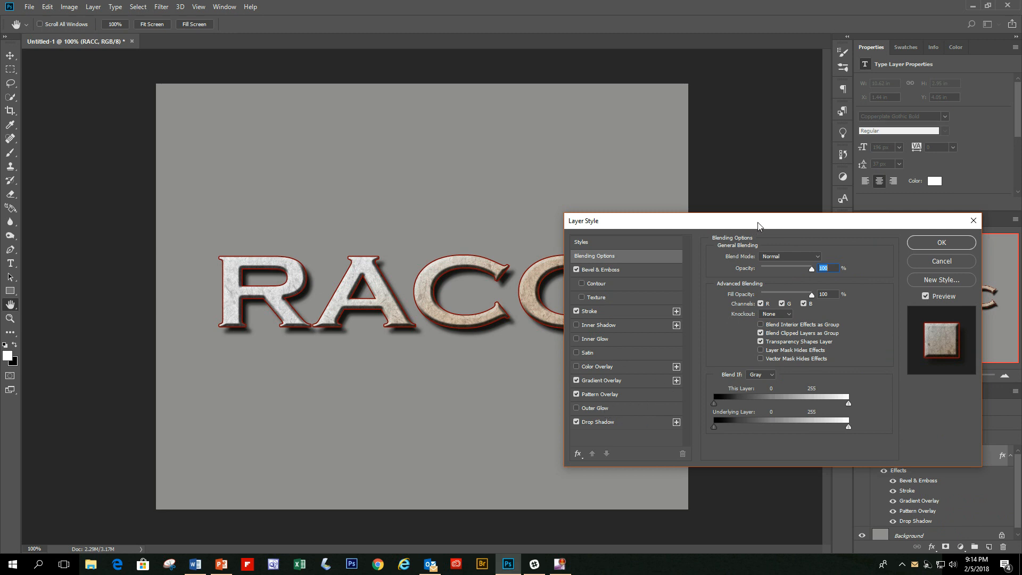
{"action": "left_click_drag", "start_coordinate": [759, 225], "coordinate": [849, 194]}
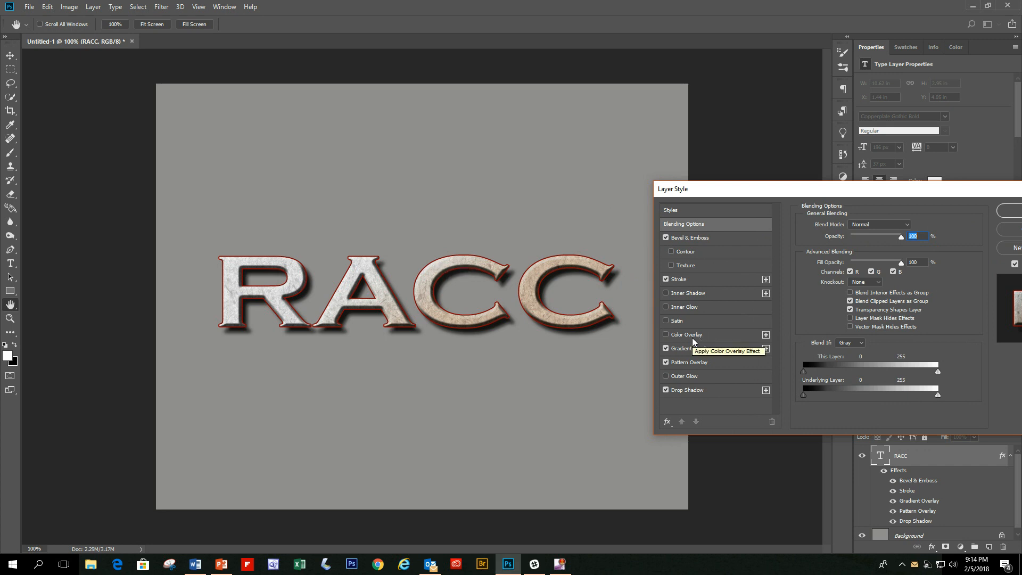
{"action": "left_click", "coordinate": [666, 335]}
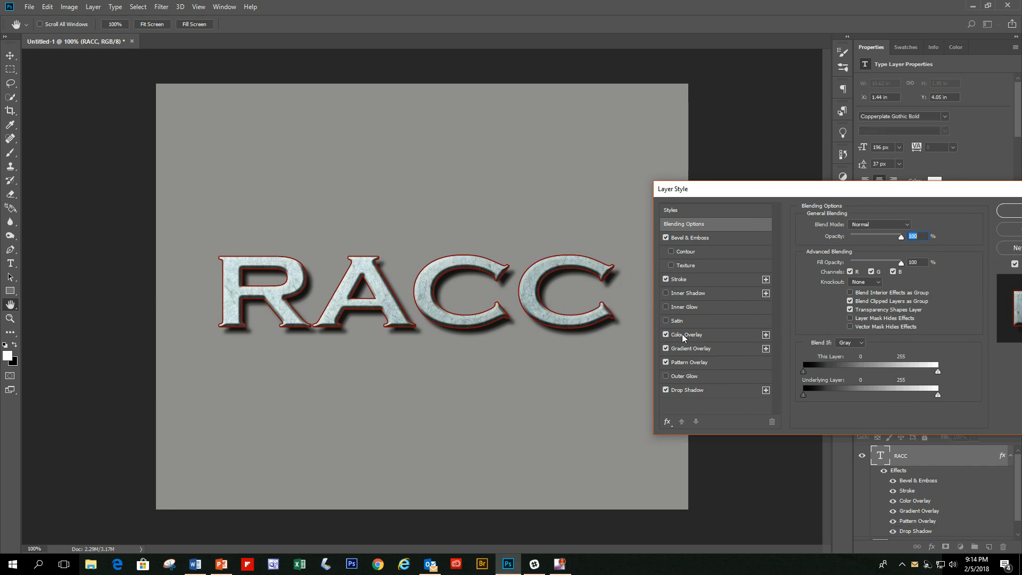
{"action": "left_click", "coordinate": [682, 334]}
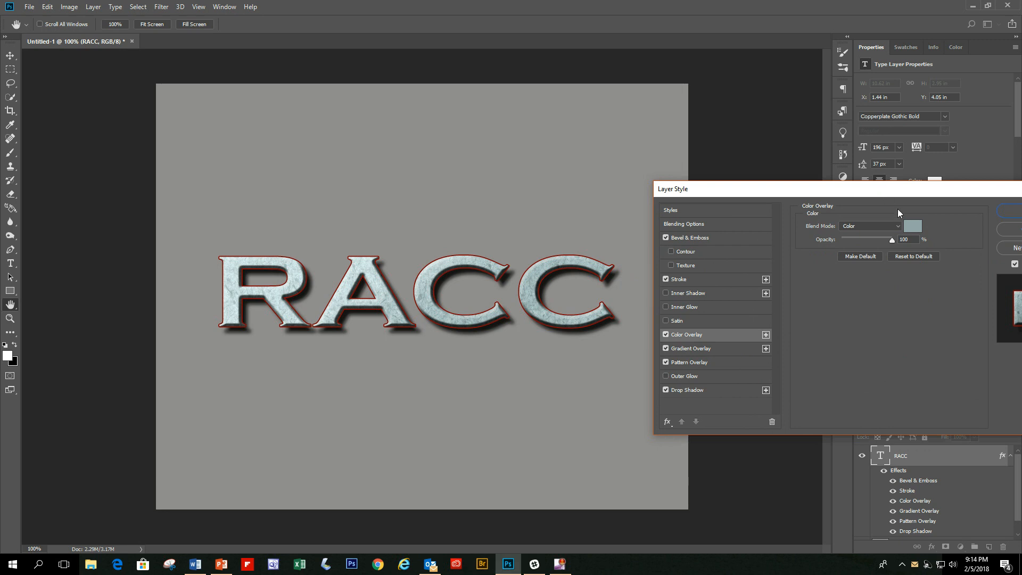
{"action": "left_click", "coordinate": [912, 228]}
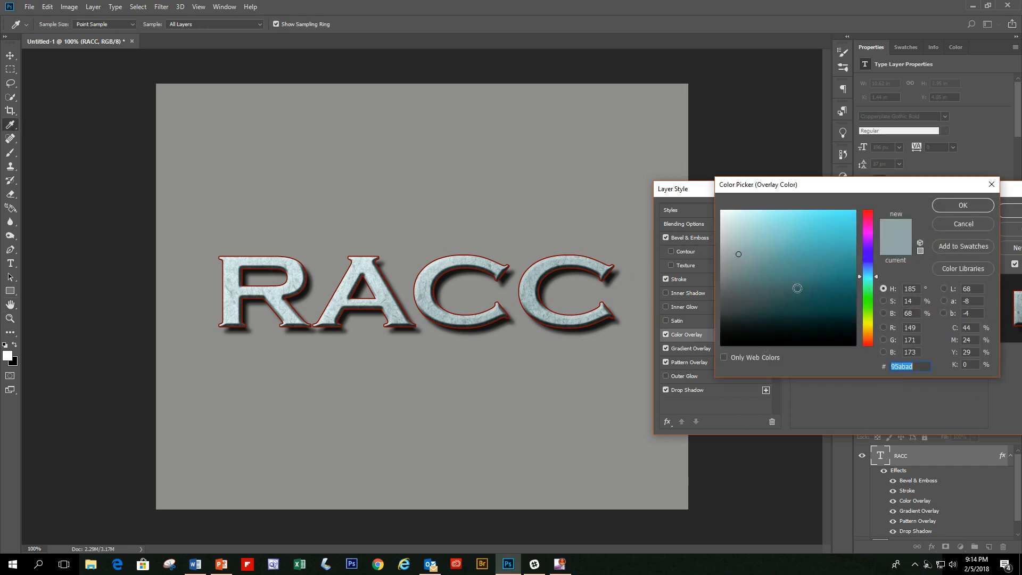
{"action": "left_click", "coordinate": [789, 293]}
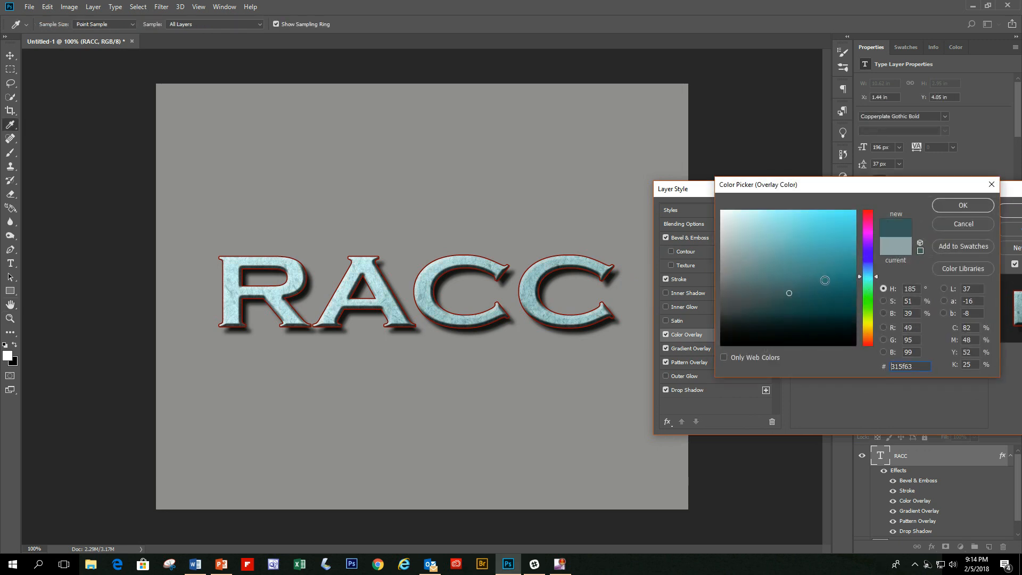
{"action": "left_click", "coordinate": [818, 295]}
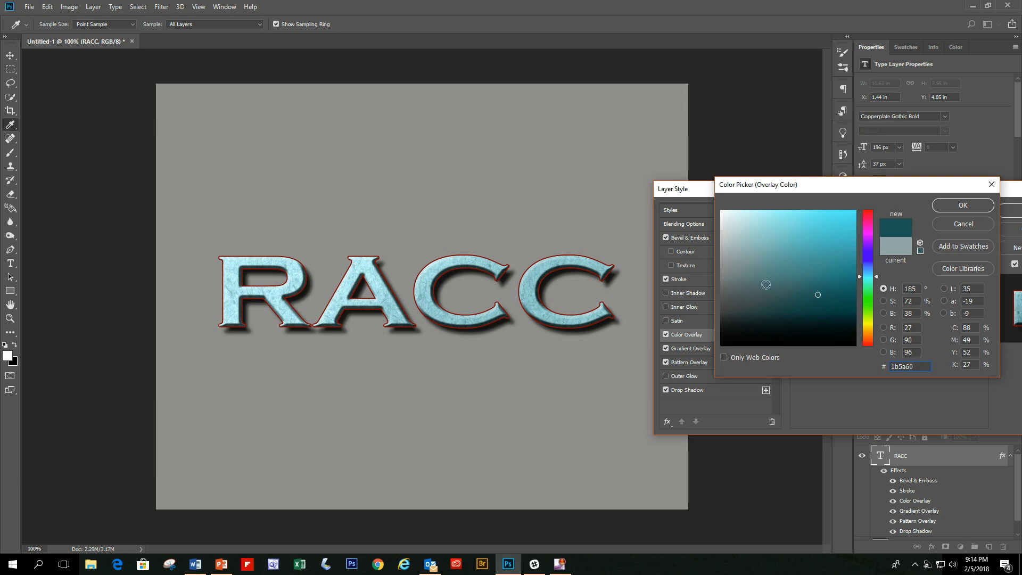
{"action": "left_click", "coordinate": [788, 281]}
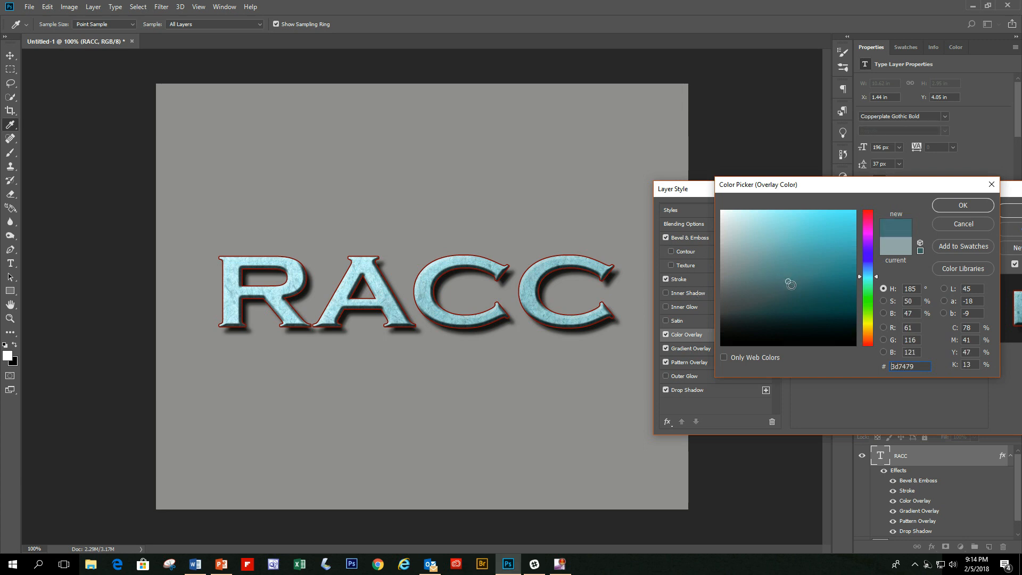
{"action": "left_click", "coordinate": [961, 208]}
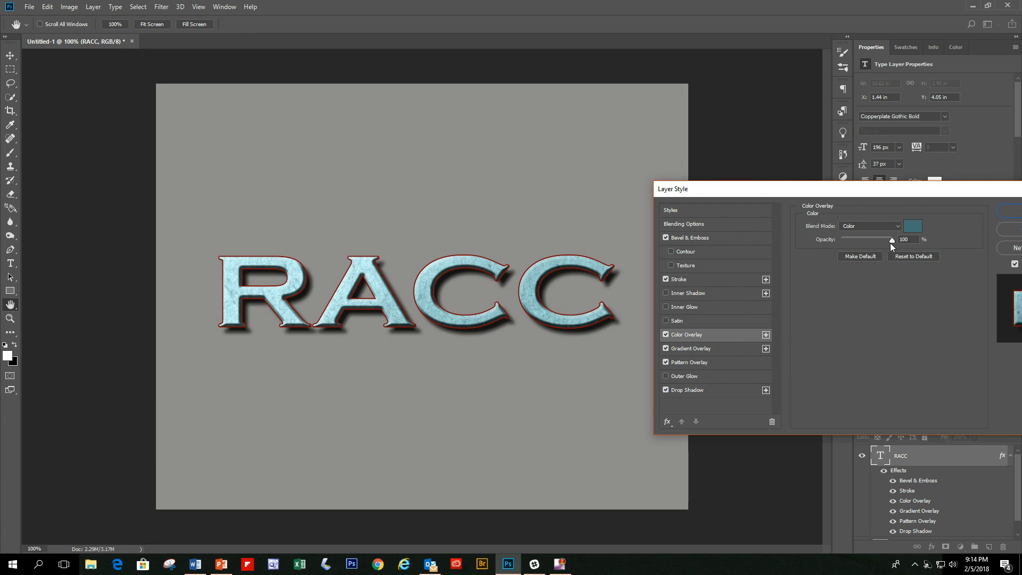
Lower the Color Overlay's opacity to 31%, compare the text without and with it, and apply the layer style.
{"action": "left_click_drag", "start_coordinate": [890, 243], "coordinate": [890, 238]}
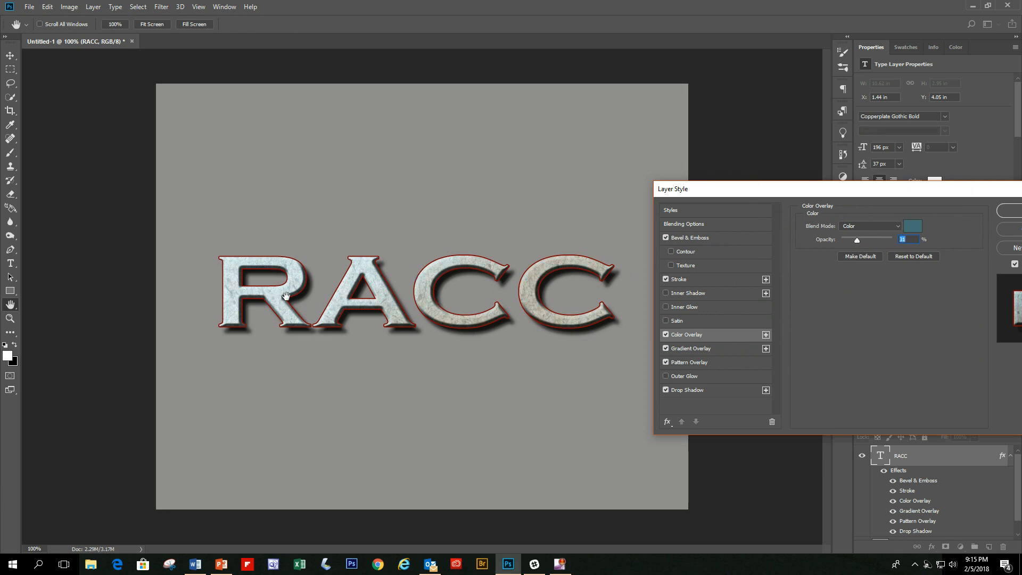
{"action": "left_click", "coordinate": [666, 334]}
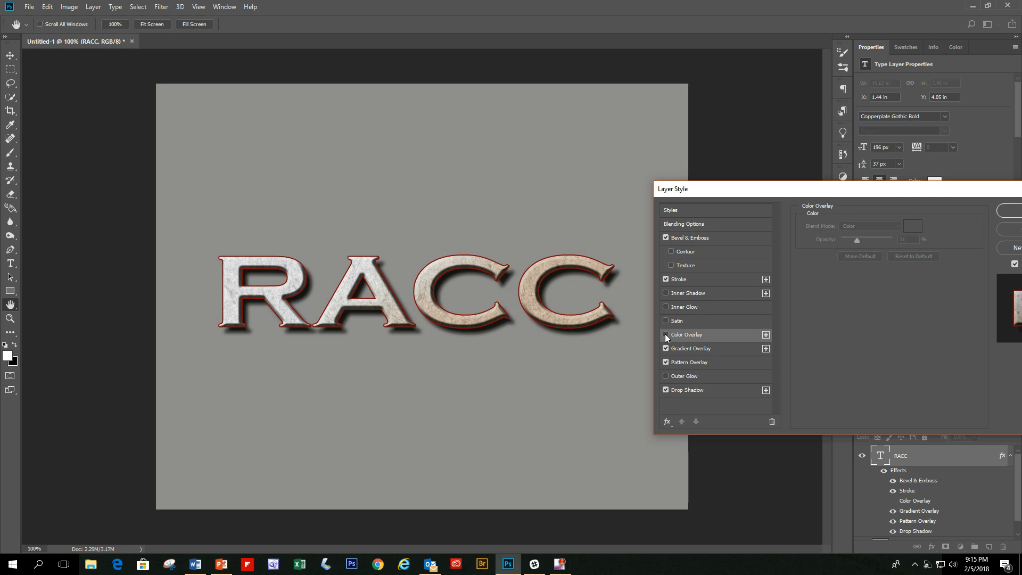
{"action": "left_click", "coordinate": [665, 334]}
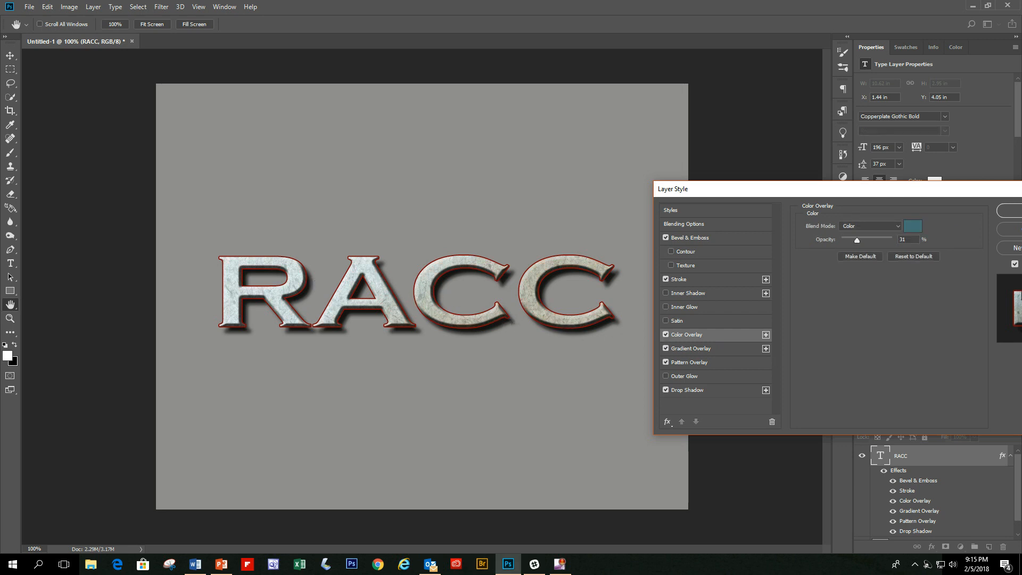
{"action": "left_click_drag", "start_coordinate": [985, 194], "coordinate": [910, 198]}
{"action": "left_click", "coordinate": [951, 215]}
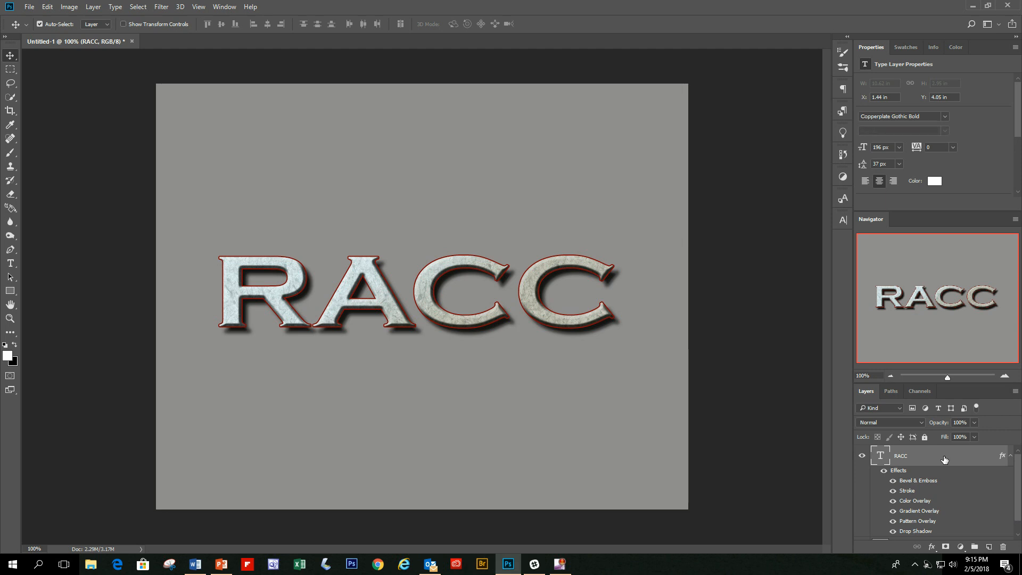
Open Warp Text for the RACC text and try the Arc style with the bend reduced to +7%.
{"action": "key", "text": "t"}
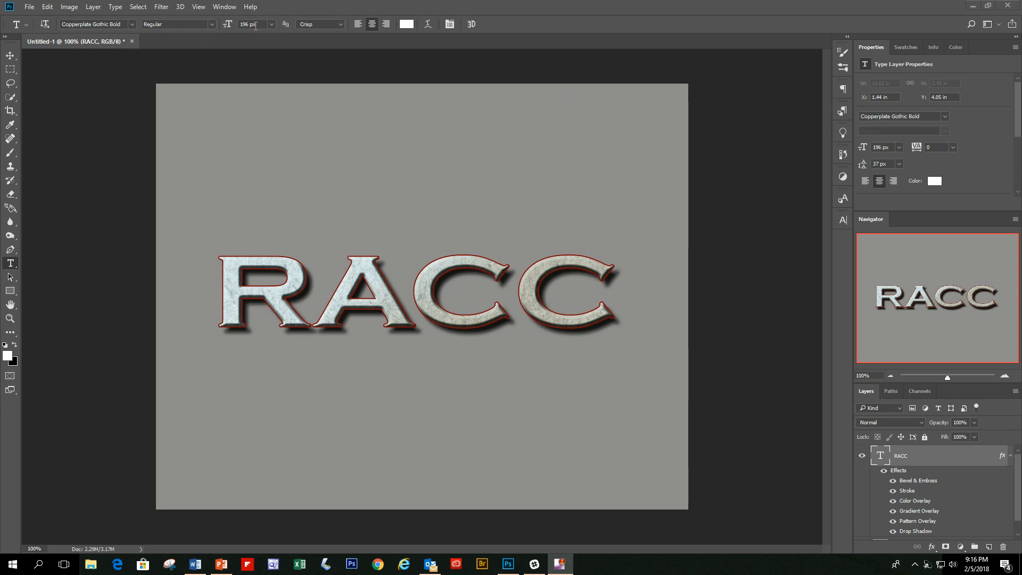
{"action": "left_click", "coordinate": [429, 25]}
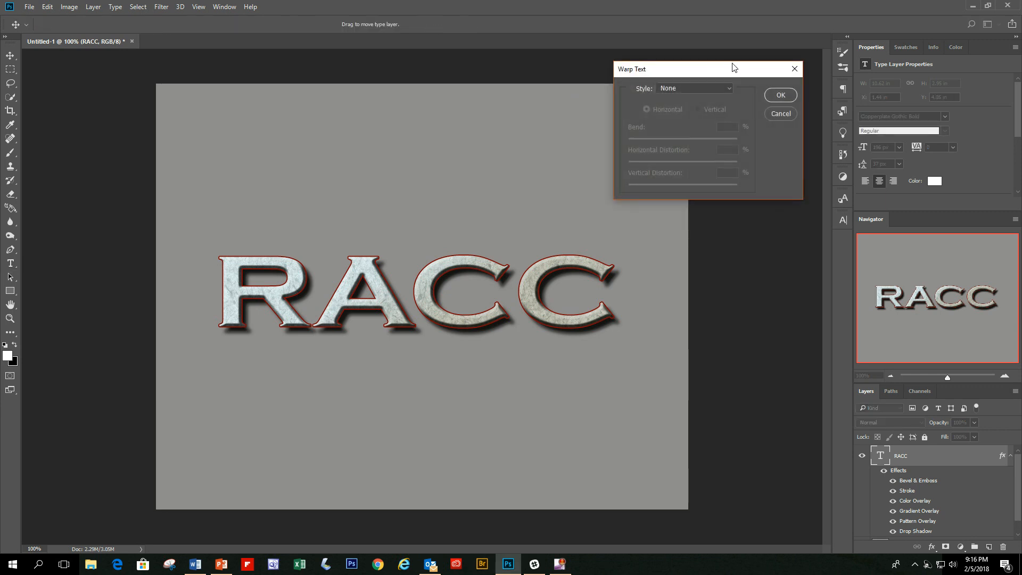
{"action": "left_click_drag", "start_coordinate": [732, 66], "coordinate": [834, 226]}
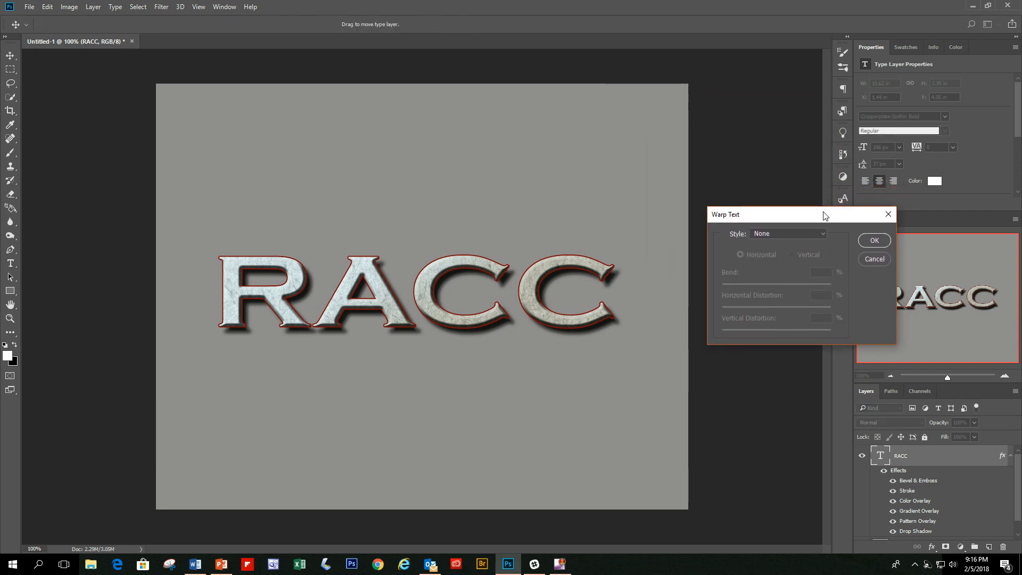
{"action": "left_click", "coordinate": [824, 238]}
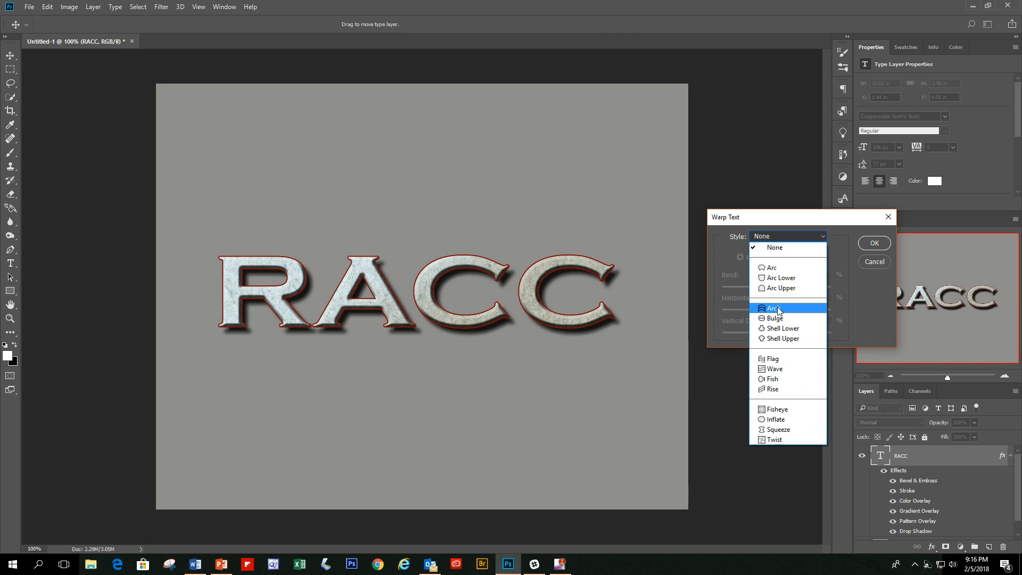
{"action": "left_click", "coordinate": [765, 269]}
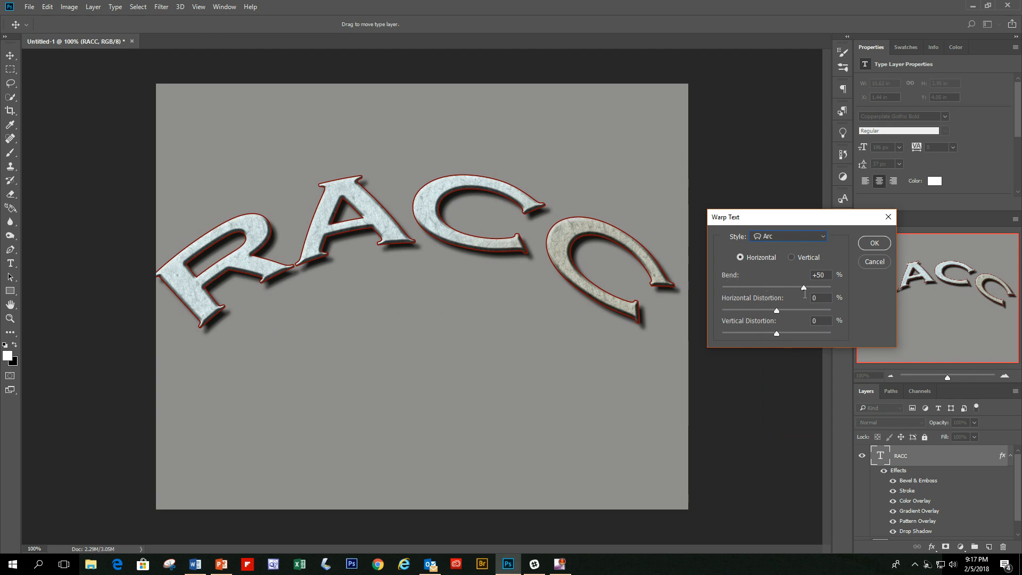
{"action": "left_click_drag", "start_coordinate": [803, 287], "coordinate": [782, 289]}
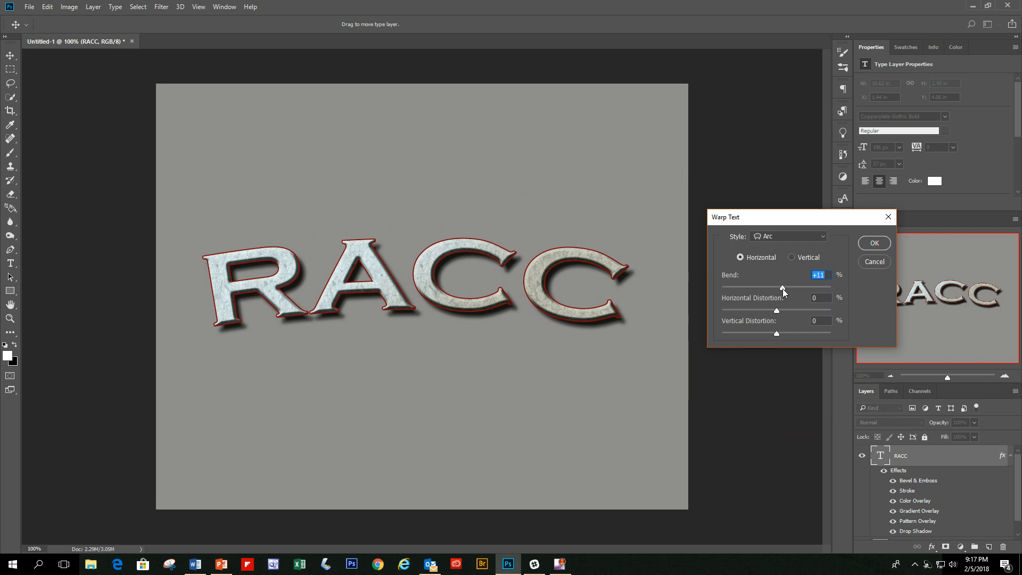
{"action": "mouse_move", "coordinate": [783, 289]}
{"action": "left_mouse_down"}
{"action": "mouse_move", "coordinate": [756, 289]}
{"action": "mouse_move", "coordinate": [792, 288]}
{"action": "mouse_move", "coordinate": [781, 290]}
{"action": "left_mouse_up"}
Try the Flag warp style on the RACC text with a bend of -35%, comparing Vertical with Horizontal orientation.
{"action": "left_click", "coordinate": [824, 241]}
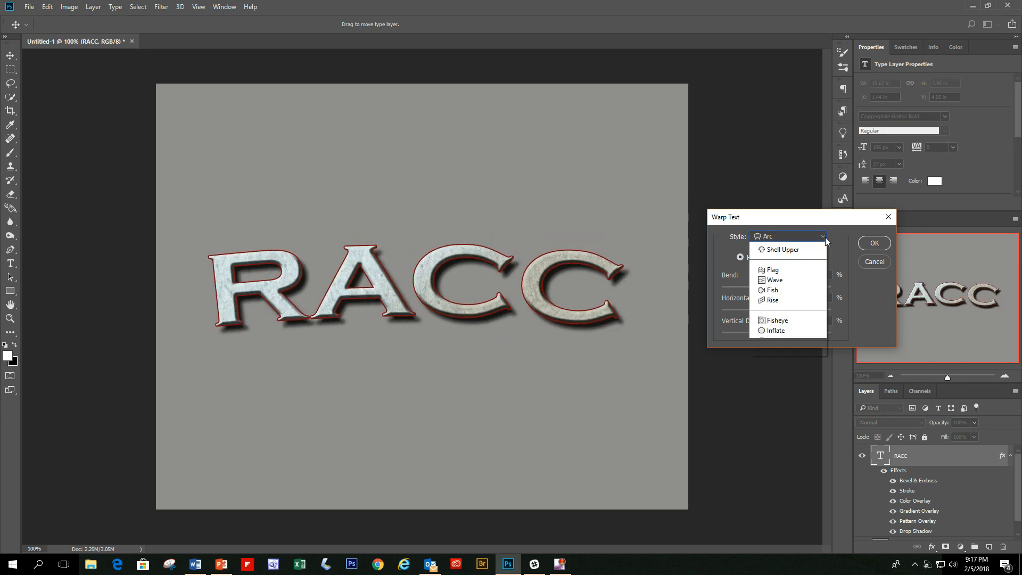
{"action": "left_click", "coordinate": [786, 360]}
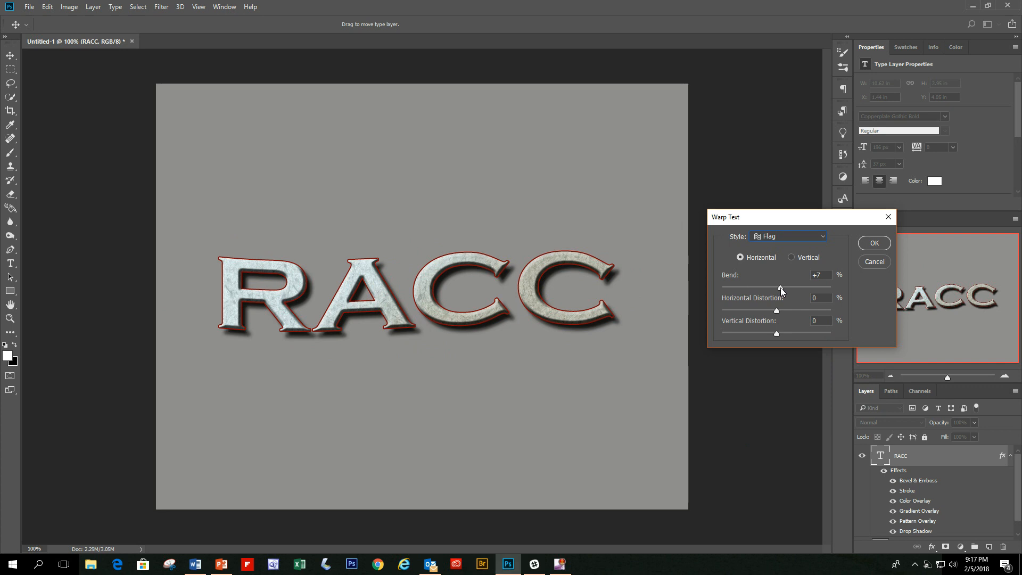
{"action": "mouse_move", "coordinate": [780, 288]}
{"action": "left_mouse_down"}
{"action": "mouse_move", "coordinate": [799, 289]}
{"action": "mouse_move", "coordinate": [778, 287]}
{"action": "left_mouse_up"}
{"action": "left_click_drag", "start_coordinate": [761, 288], "coordinate": [758, 291]}
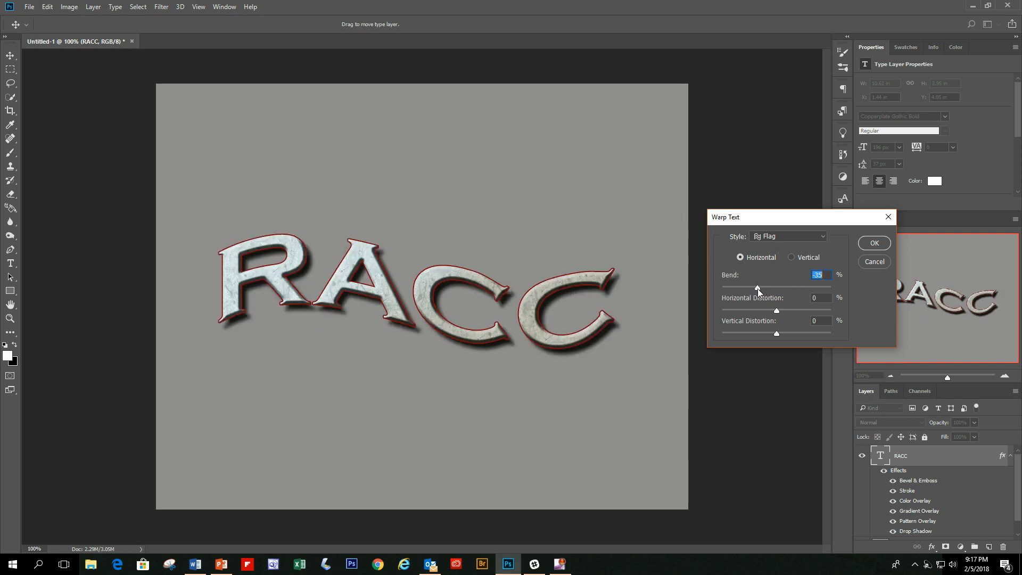
{"action": "left_click", "coordinate": [792, 257]}
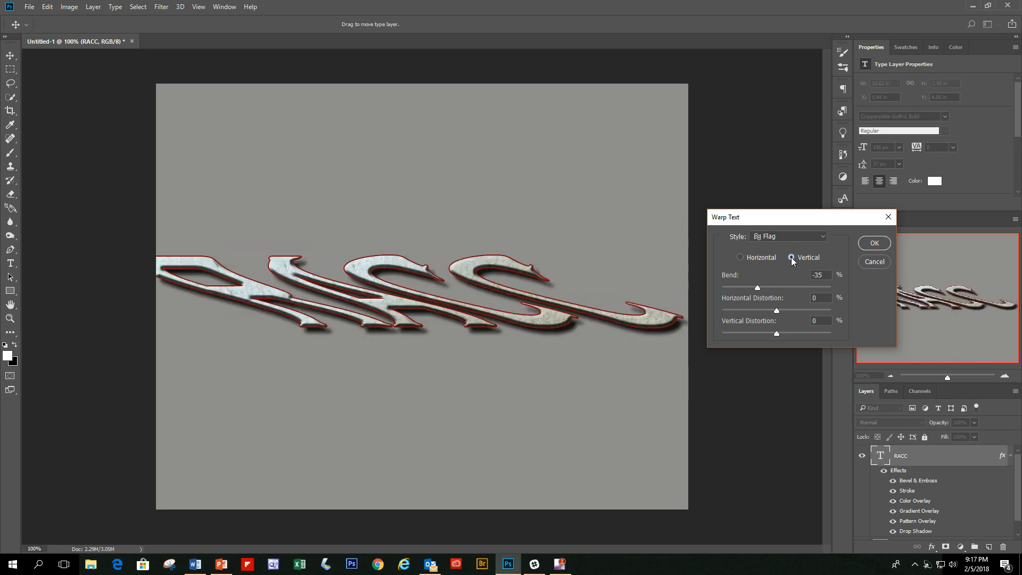
{"action": "left_click", "coordinate": [740, 257]}
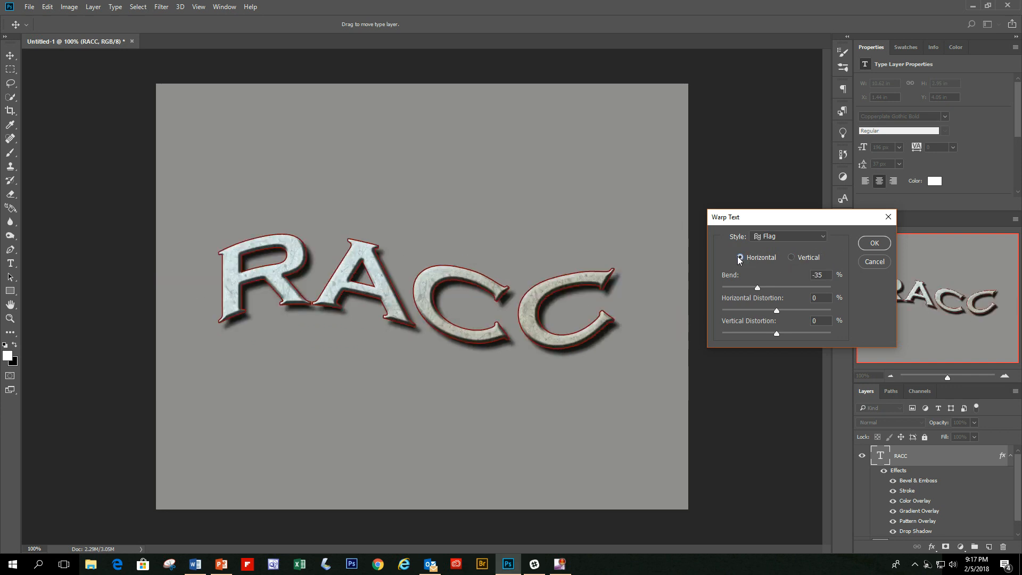
Try the Rise warp style on the RACC text with a bend of +4%.
{"action": "left_click", "coordinate": [825, 238]}
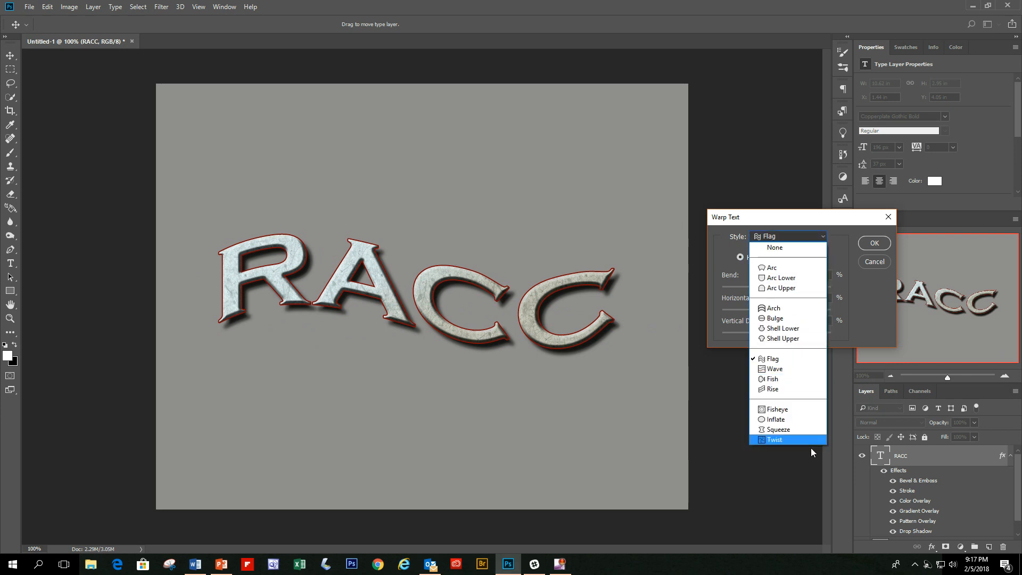
{"action": "left_click", "coordinate": [776, 389]}
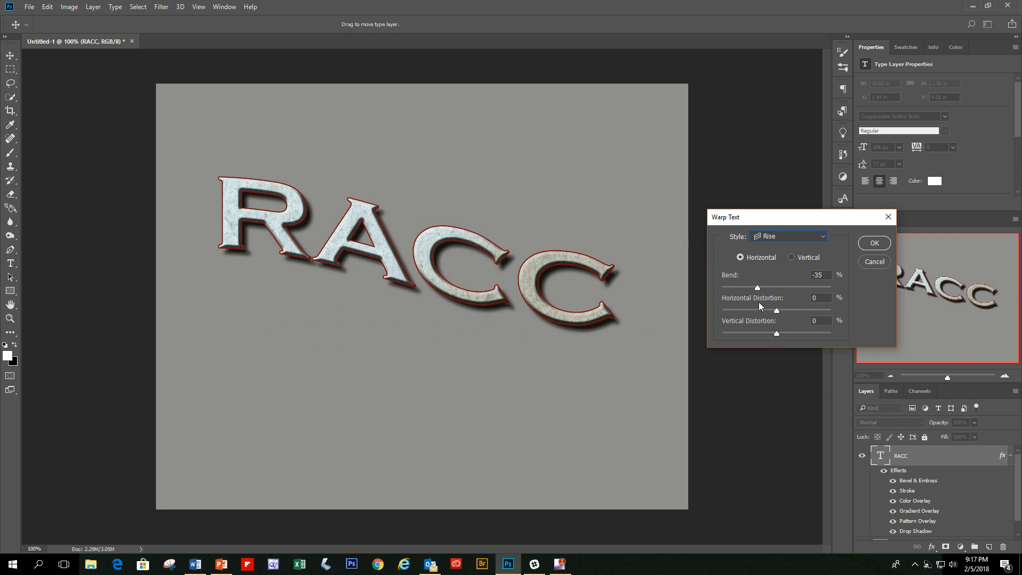
{"action": "mouse_move", "coordinate": [760, 288]}
{"action": "left_mouse_down"}
{"action": "mouse_move", "coordinate": [800, 288]}
{"action": "mouse_move", "coordinate": [778, 290]}
{"action": "left_mouse_up"}
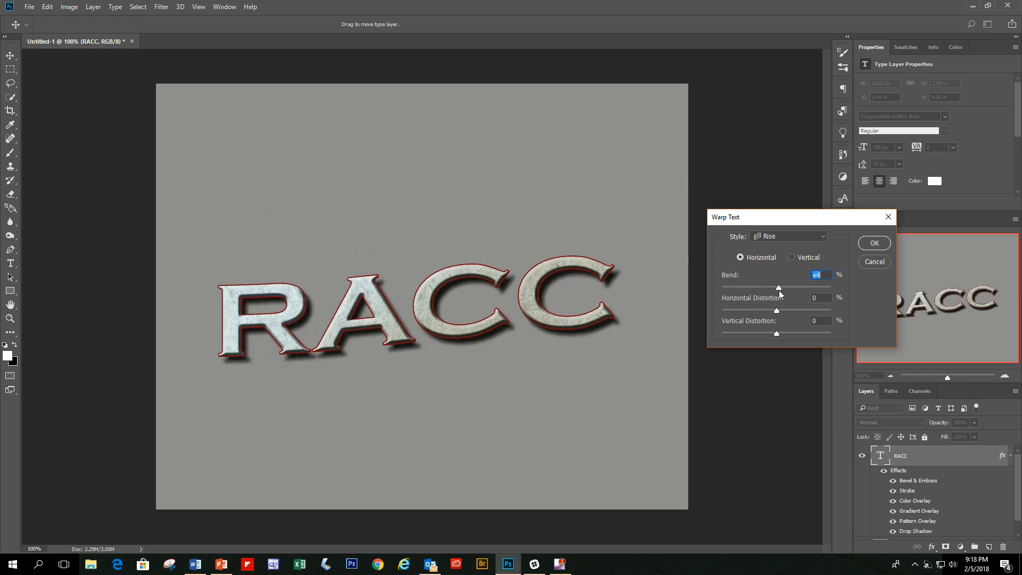
Try the Bulge warp style on the RACC text with a bend of -17%, and cancel the text warp.
{"action": "left_click", "coordinate": [822, 240]}
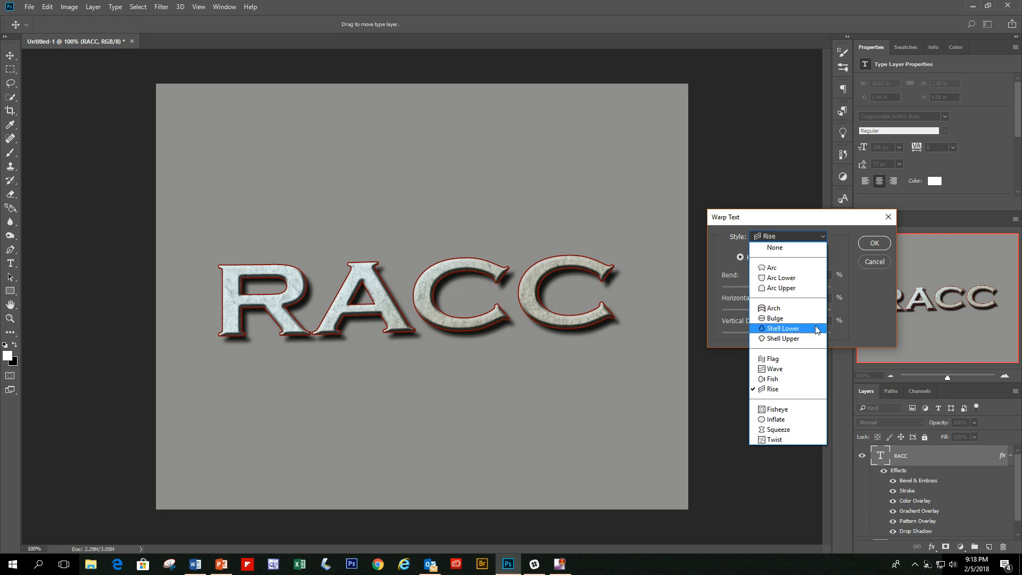
{"action": "left_click", "coordinate": [779, 318]}
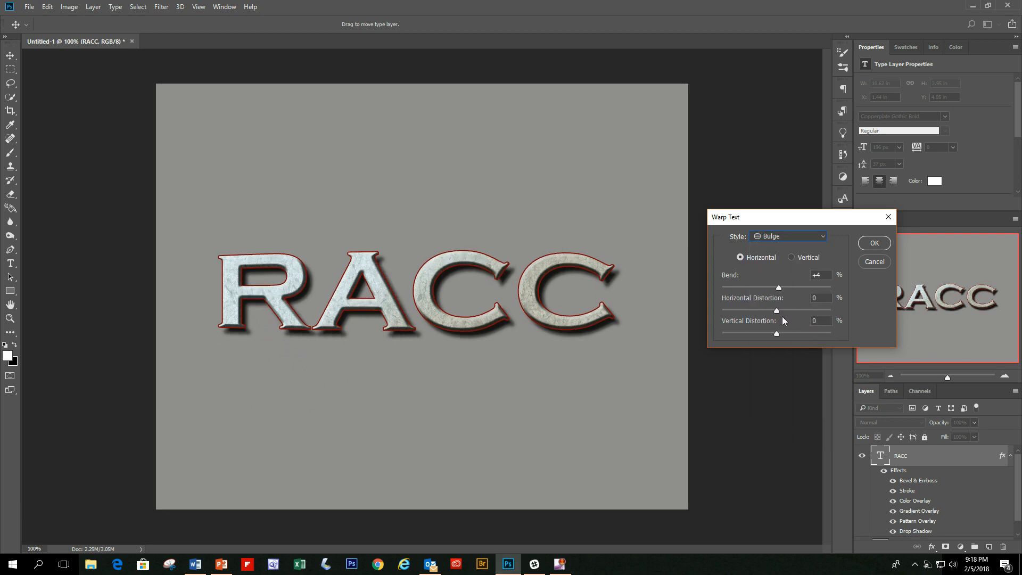
{"action": "mouse_move", "coordinate": [782, 289]}
{"action": "left_mouse_down"}
{"action": "mouse_move", "coordinate": [800, 289]}
{"action": "mouse_move", "coordinate": [749, 289]}
{"action": "mouse_move", "coordinate": [768, 290]}
{"action": "left_mouse_up"}
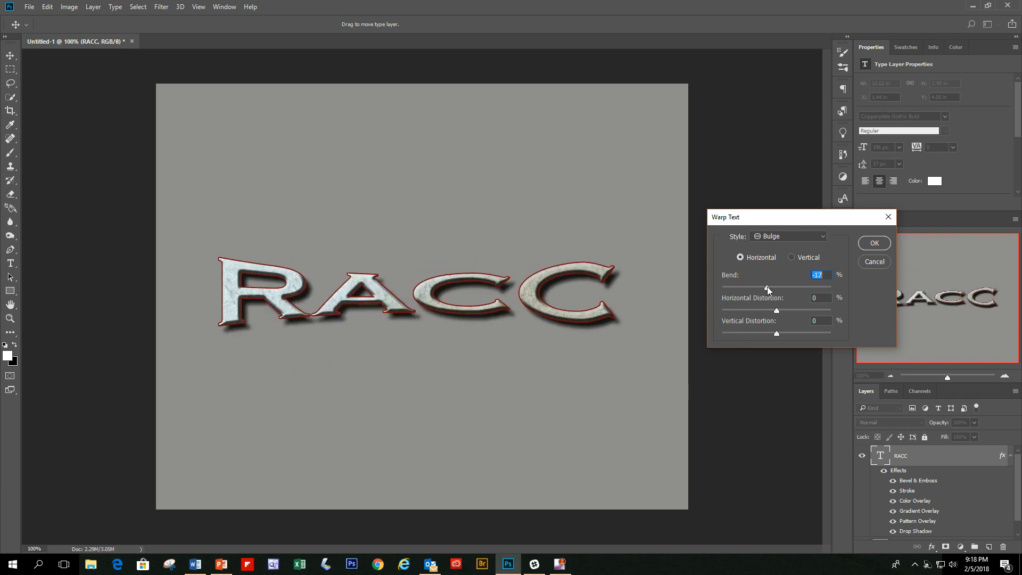
{"action": "left_click", "coordinate": [875, 262]}
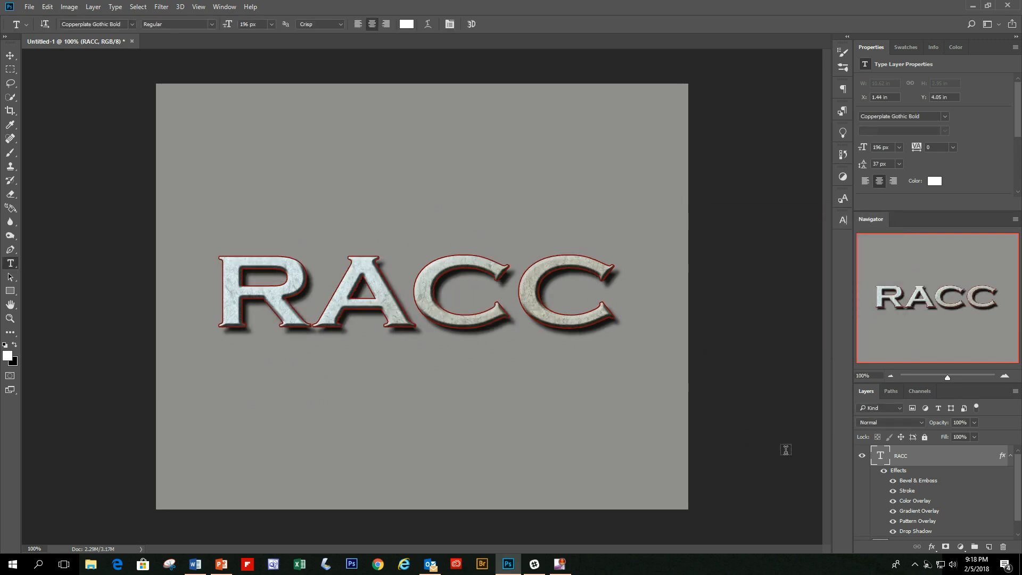